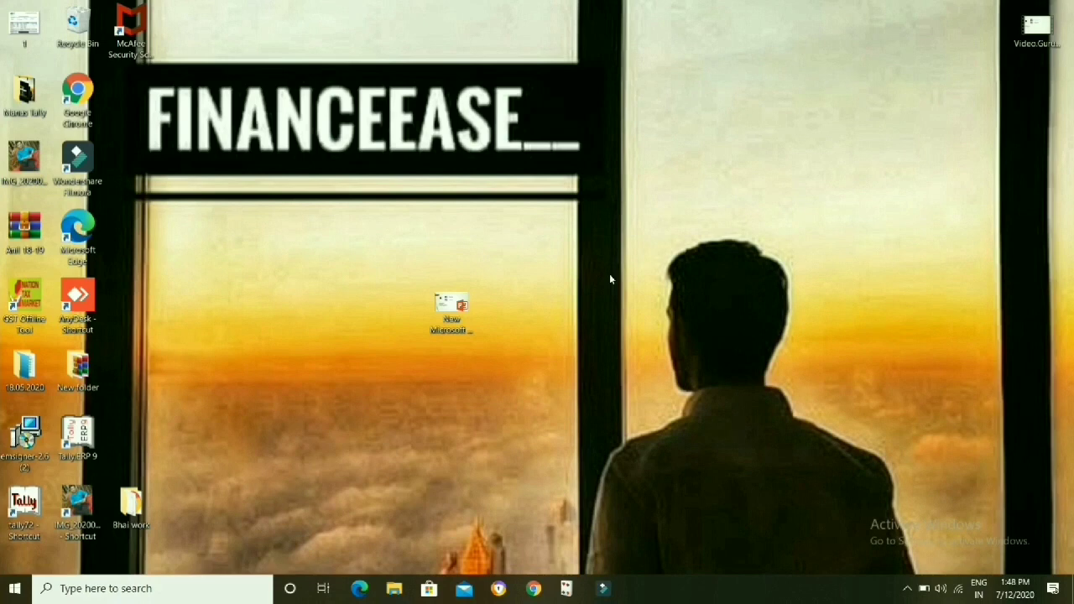
# Step: Load udyamregistration.gov.in at 150% zoom and start registration for new entrepreneurs not registered as MSME
pyautogui.click(534, 589)
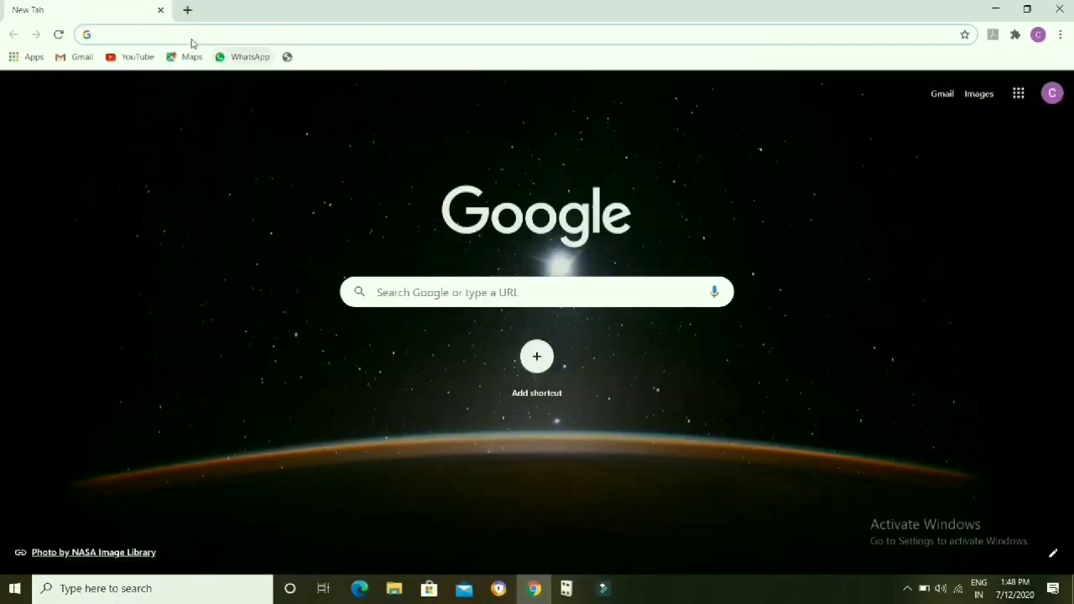
pyautogui.write('udy')
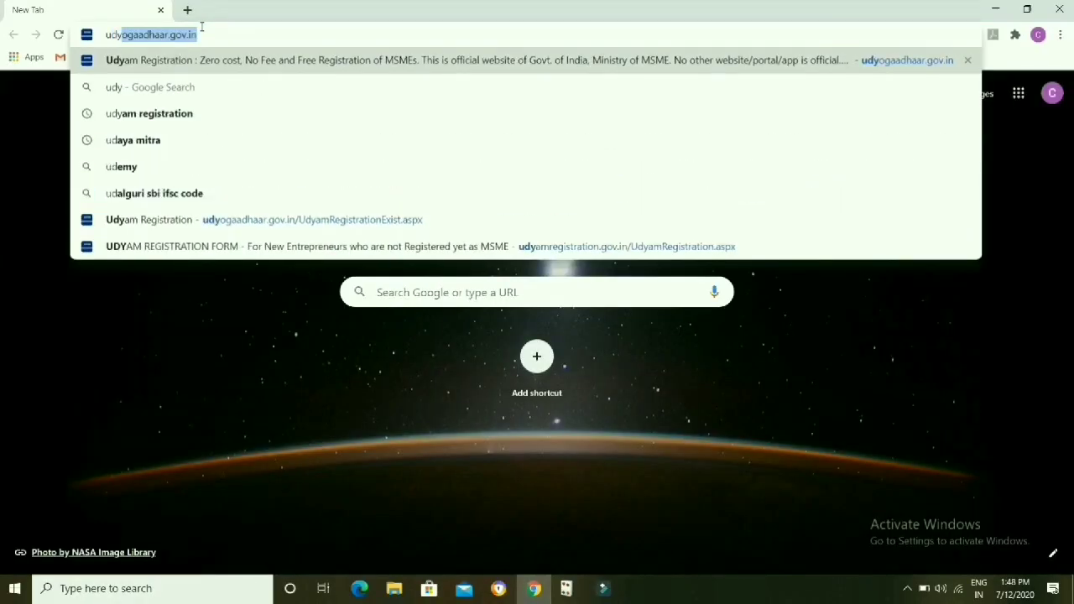
pyautogui.press('Return')
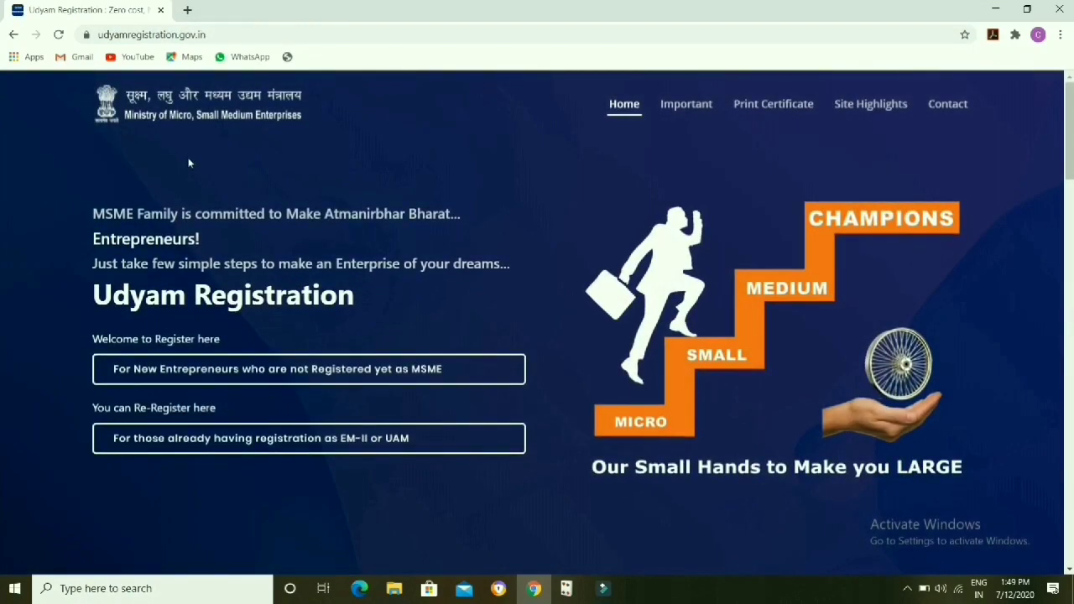
pyautogui.hotkey('ctrl', '+')
pyautogui.hotkey('ctrl', '+')
pyautogui.hotkey('ctrl', '+')
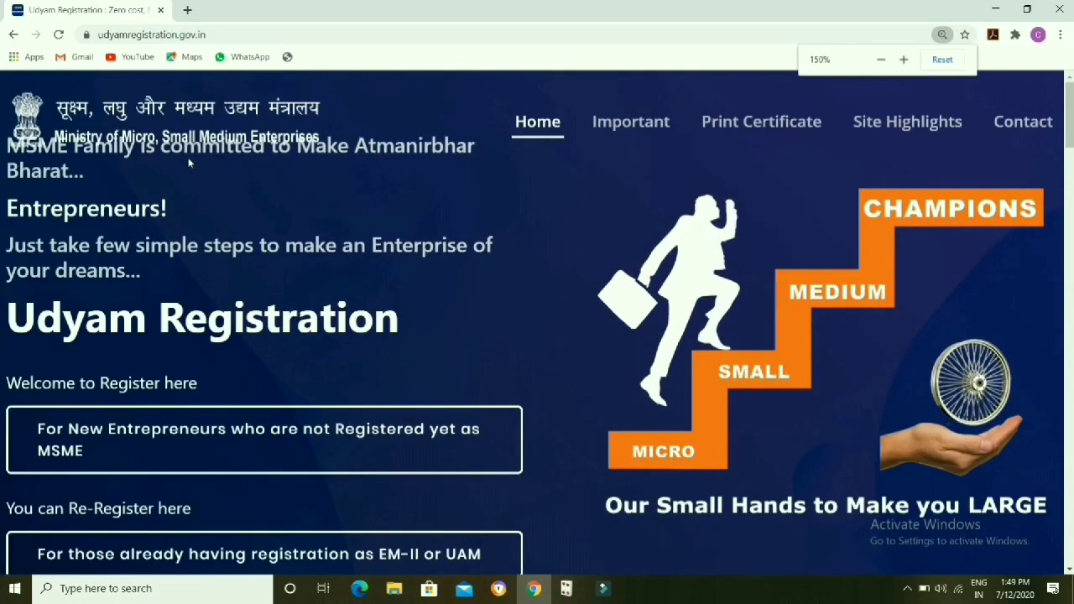
pyautogui.scroll(-2, 190, 164)
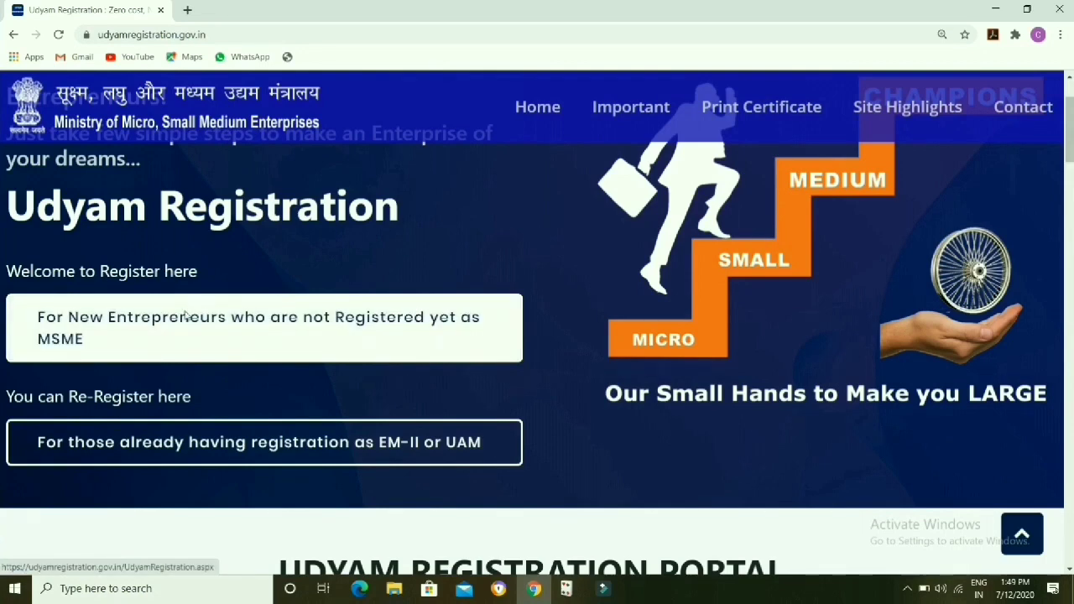
pyautogui.click(189, 280)
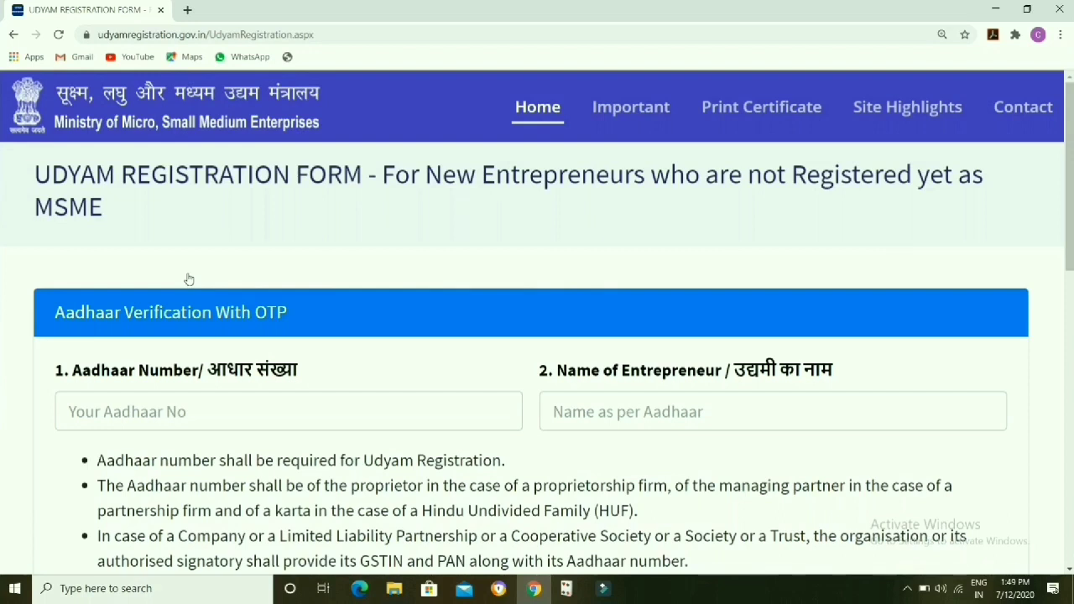
# Step: Enter the entrepreneur's Aadhaar number and name, then request an OTP
pyautogui.click(215, 404)
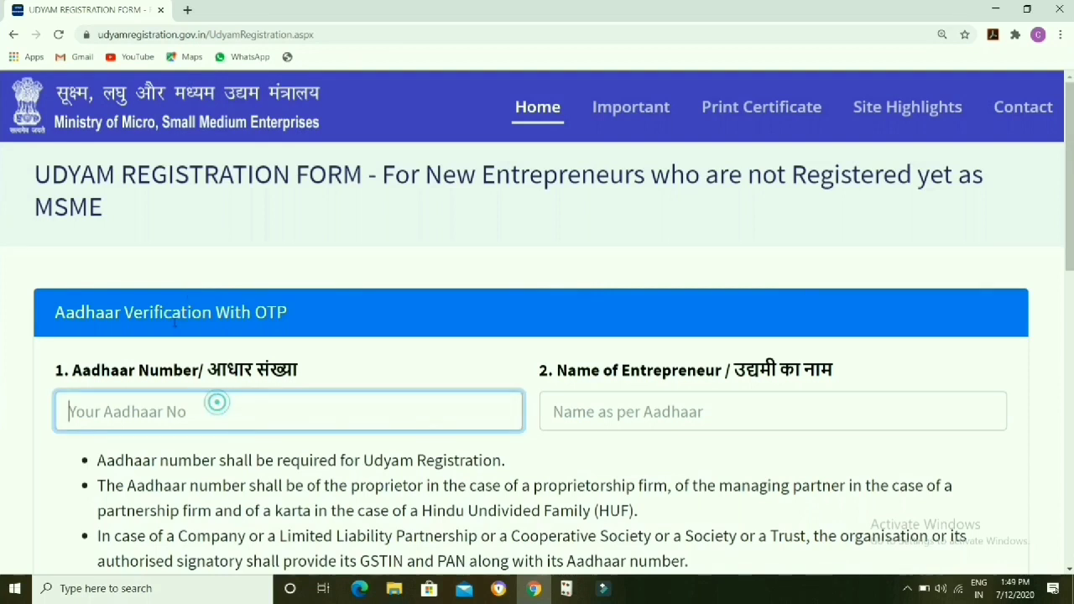
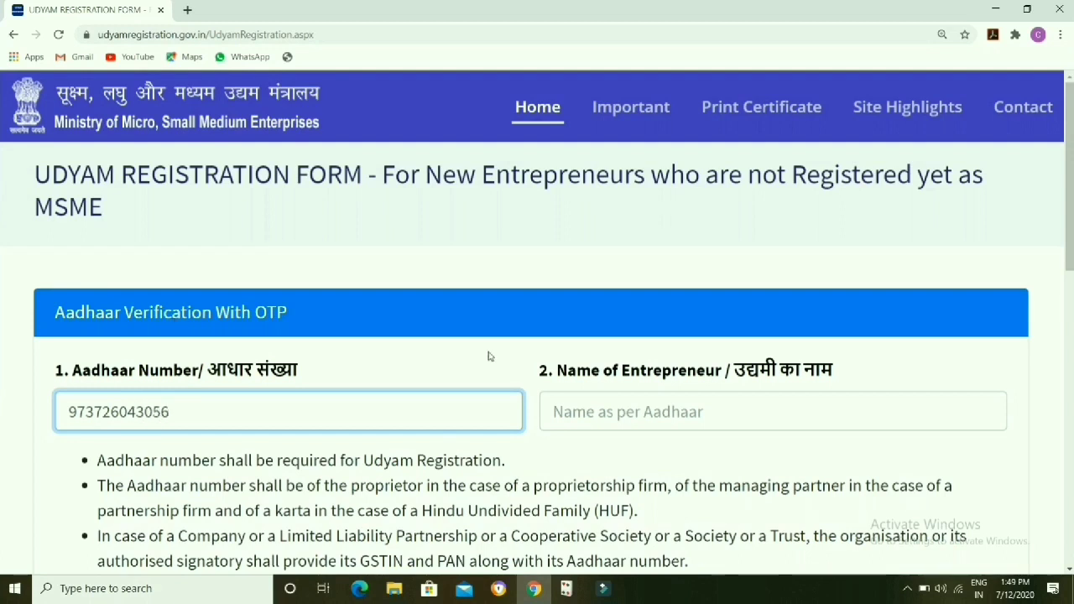
pyautogui.click(673, 412)
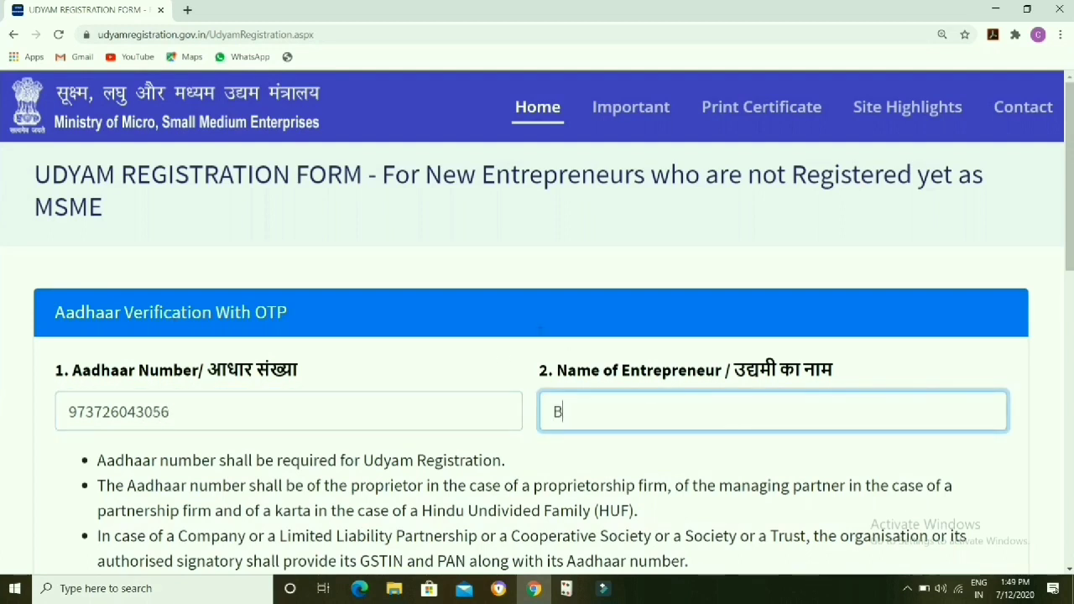
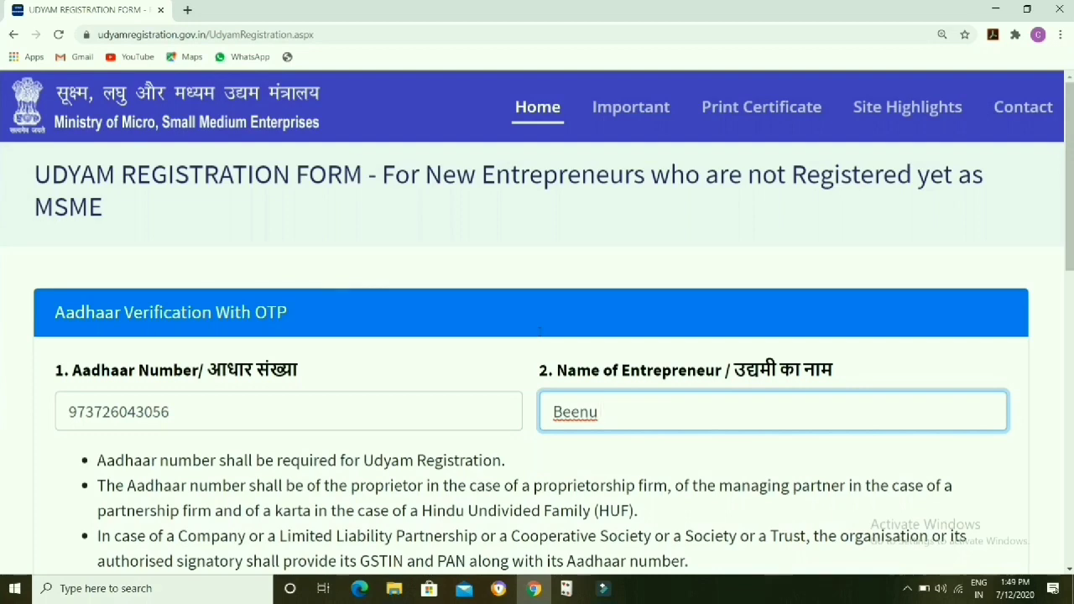
pyautogui.scroll(-3, 823, 248)
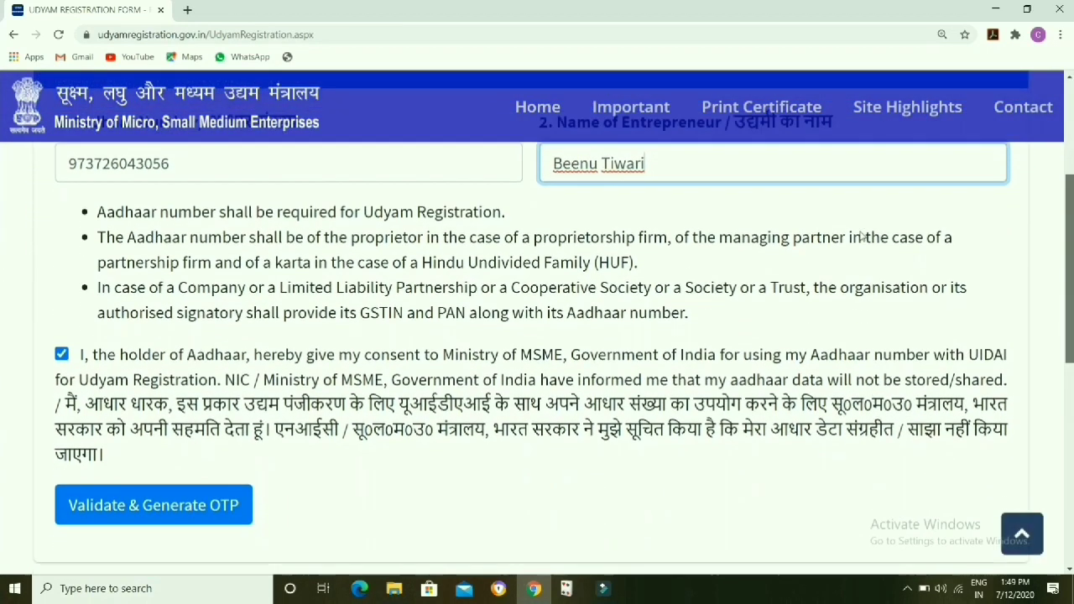
pyautogui.click(212, 459)
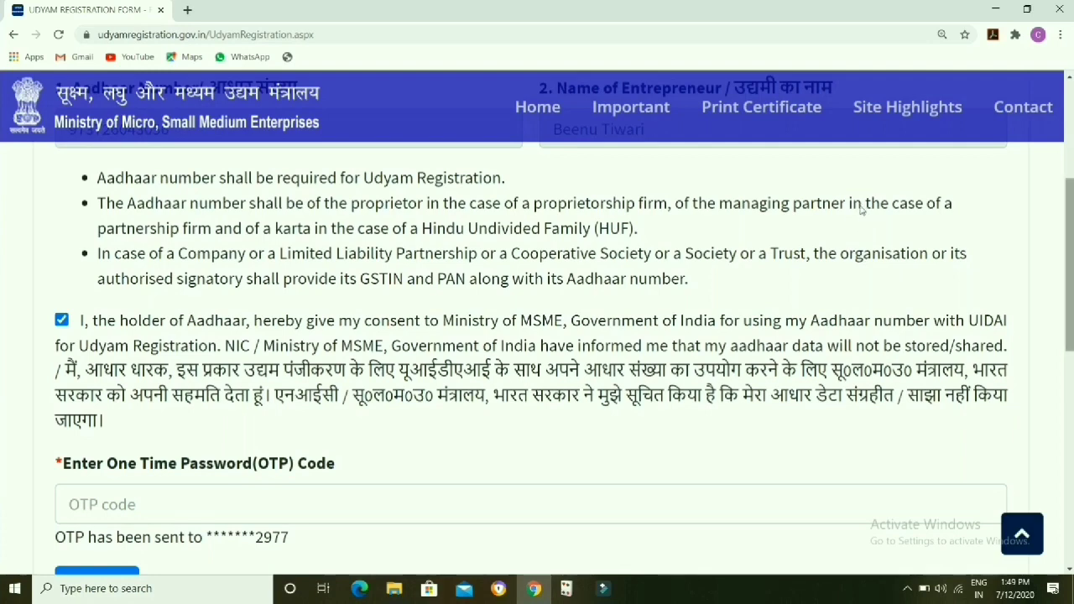
# Step: Enter the received OTP code and validate it to verify the Aadhaar
pyautogui.scroll(-3, 861, 302)
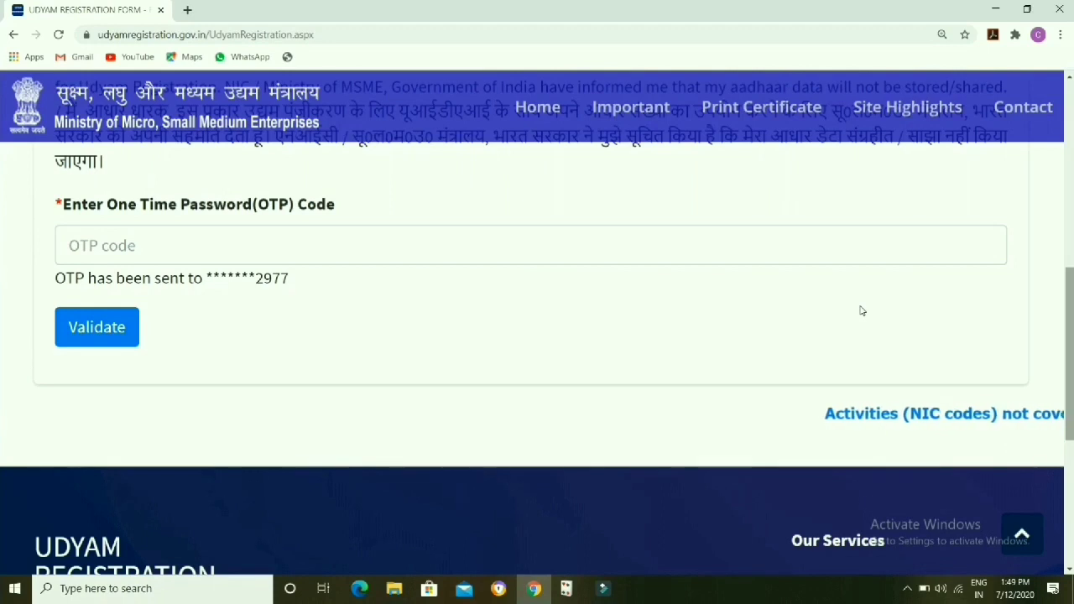
pyautogui.click(125, 244)
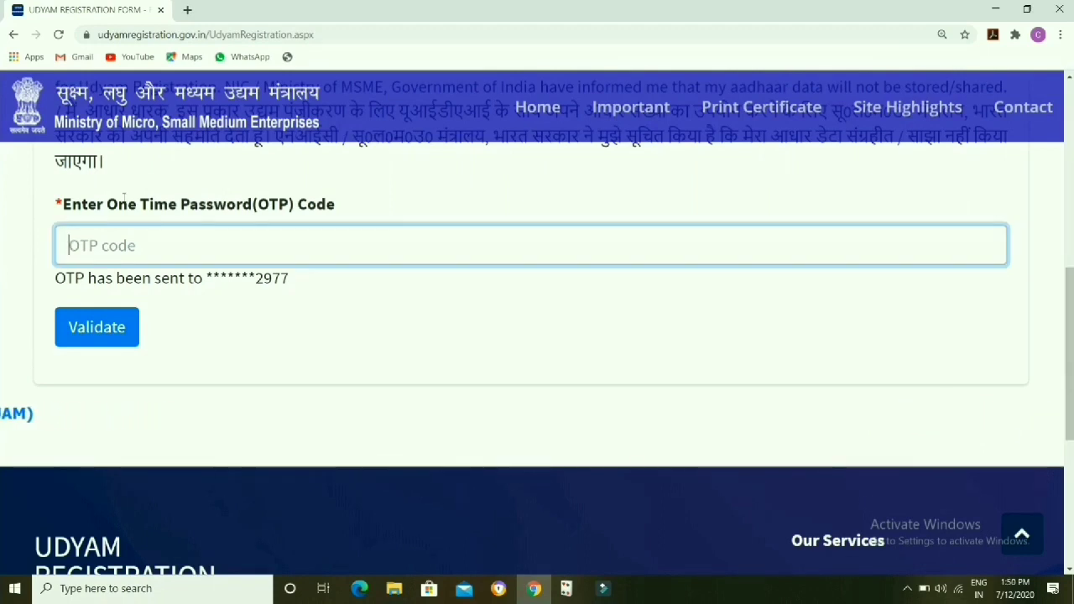
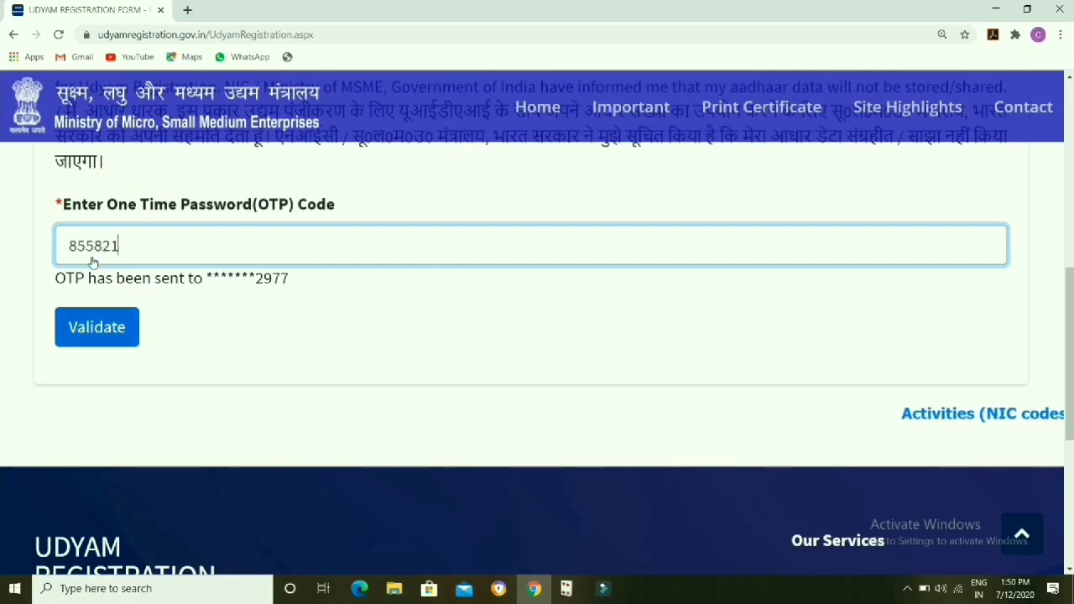
pyautogui.click(110, 323)
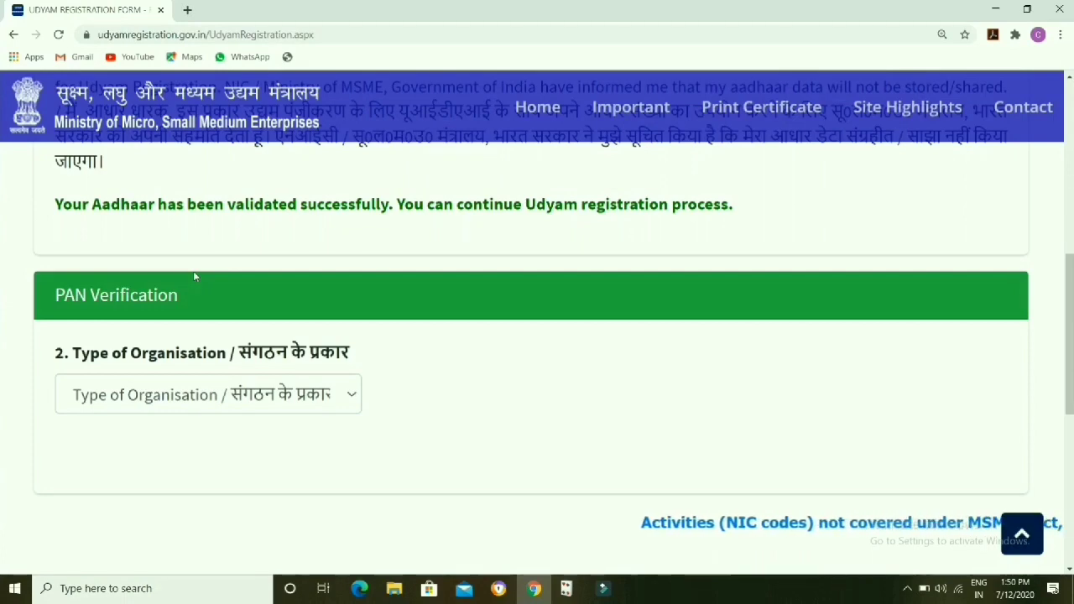
# Step: Set organisation type to '1. Proprietary', answer Yes for PAN, and validate the entrepreneur's PAN number
pyautogui.click(308, 399)
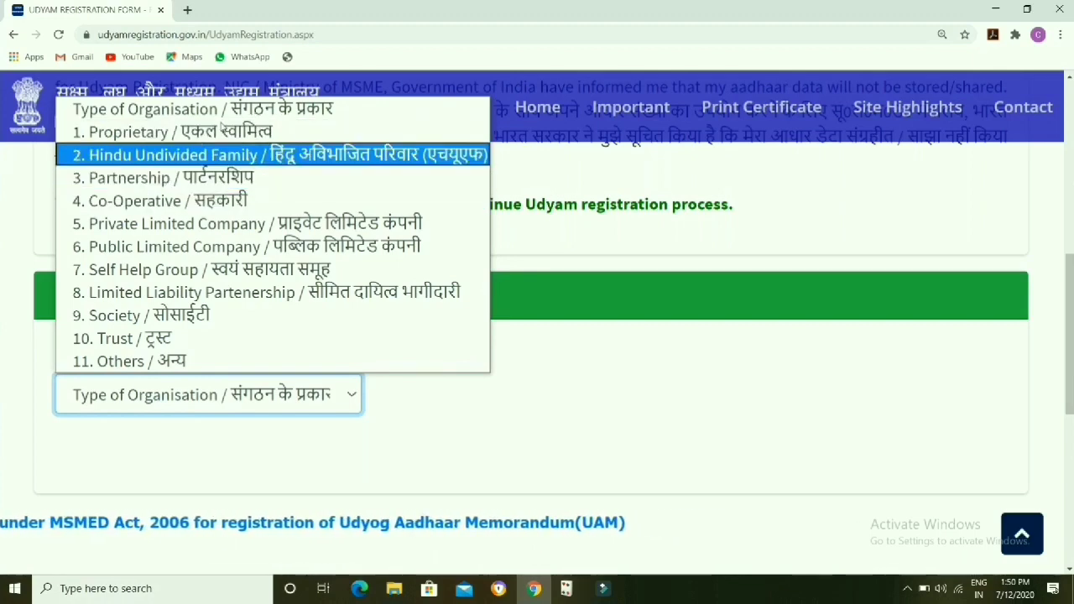
pyautogui.click(223, 131)
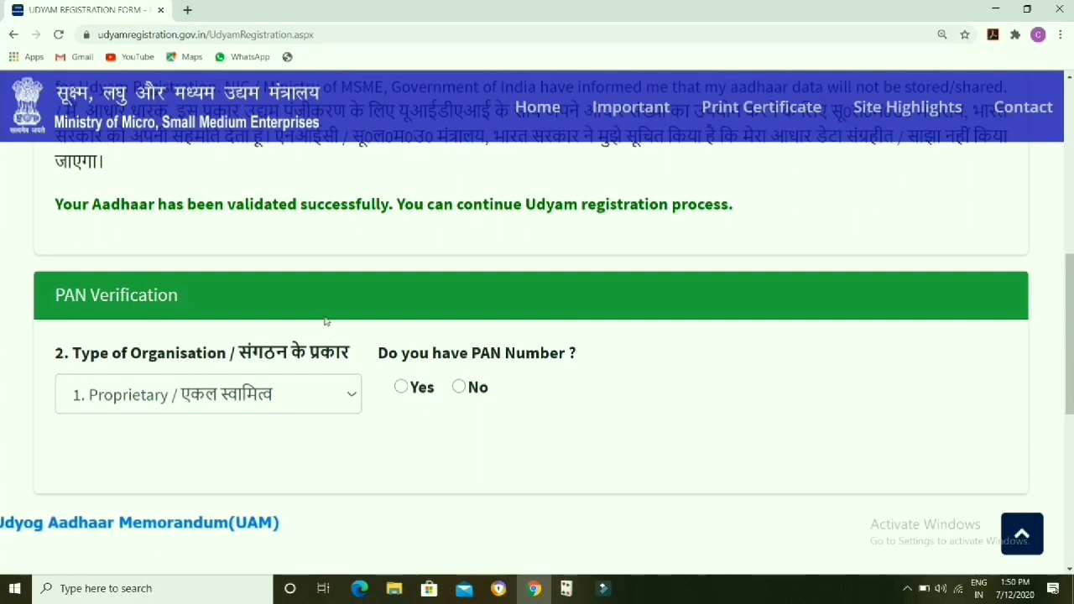
pyautogui.click(402, 387)
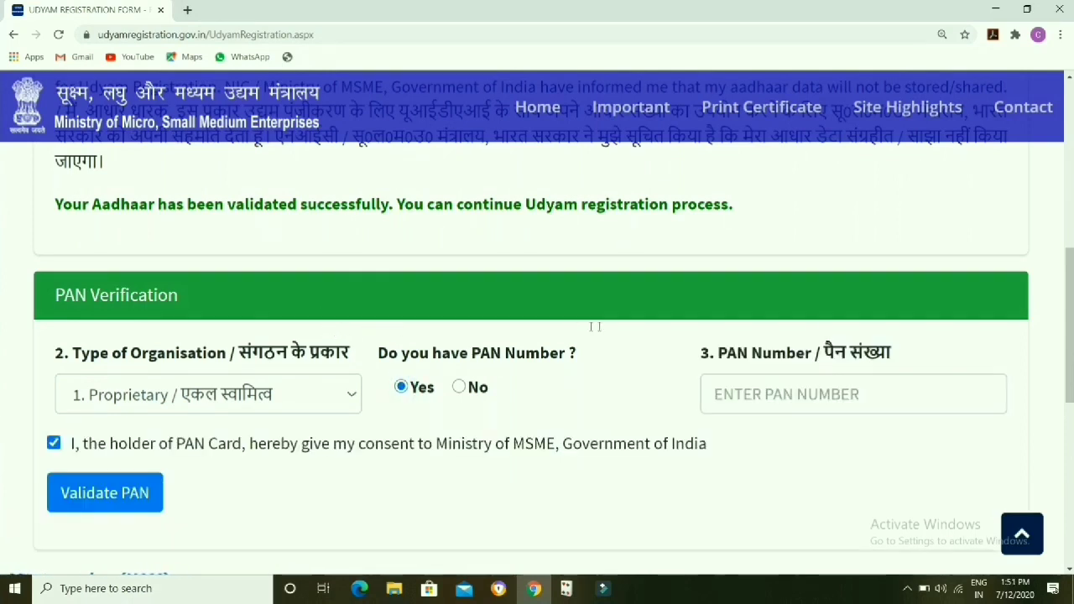
pyautogui.press('Tab')
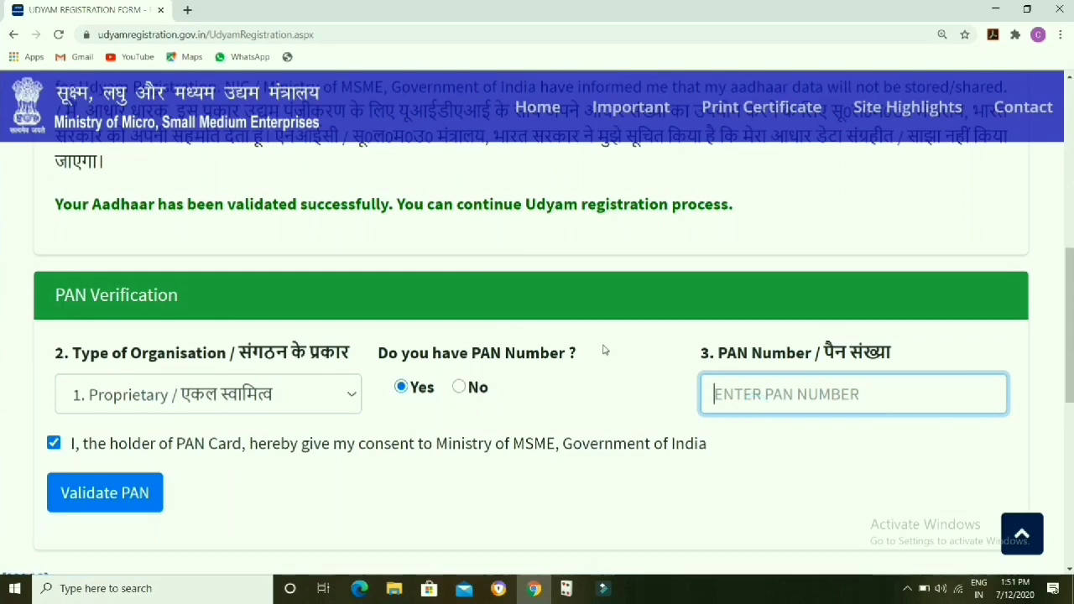
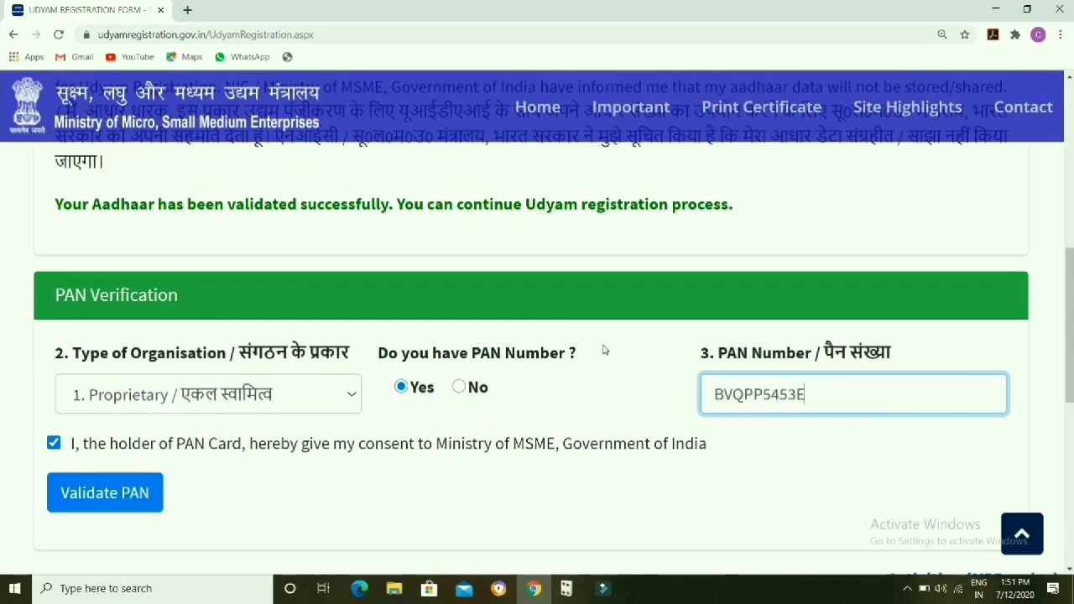
pyautogui.click(95, 493)
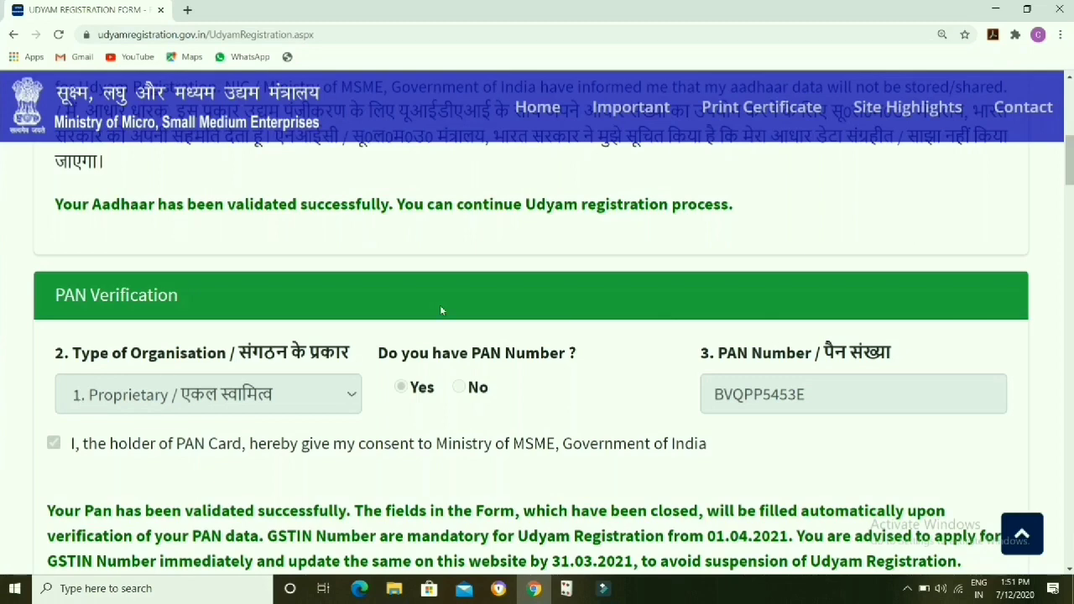
# Step: Answer No for filing the 2018-19 ITR and Yes for having a GSTIN number
pyautogui.scroll(-4, 859, 165)
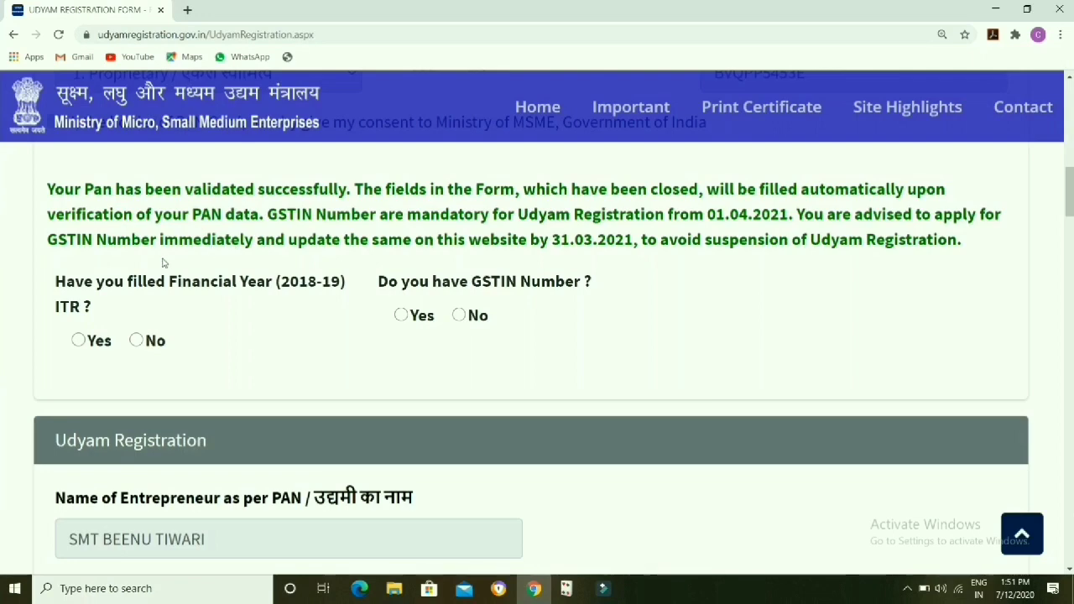
pyautogui.click(136, 340)
pyautogui.click(401, 314)
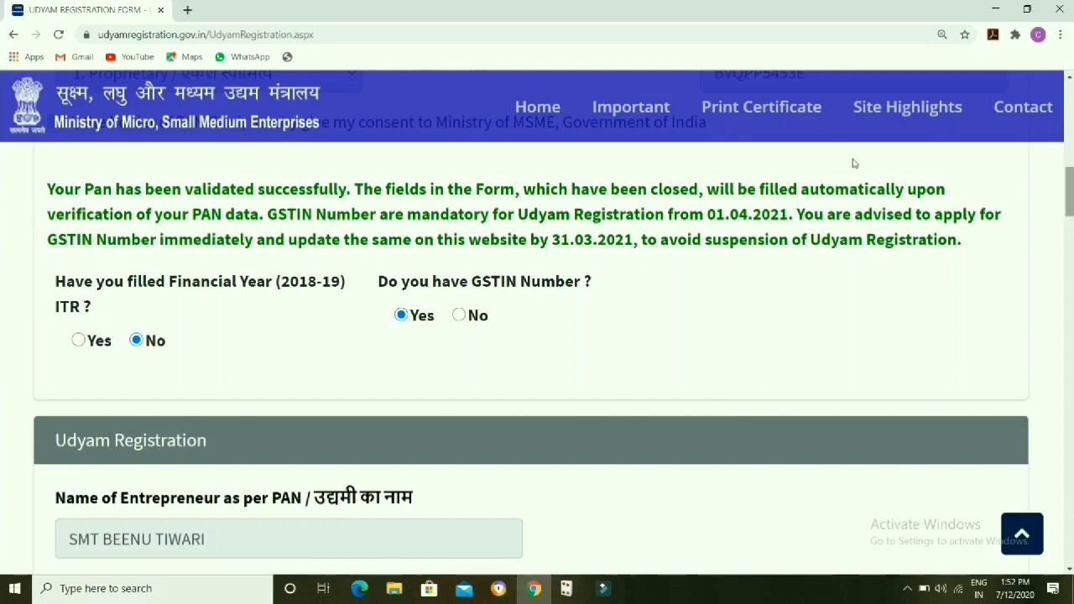
pyautogui.scroll(-3, 856, 177)
# Step: Enter the entrepreneur's mobile number and e-mail address
pyautogui.scroll(-1, 859, 182)
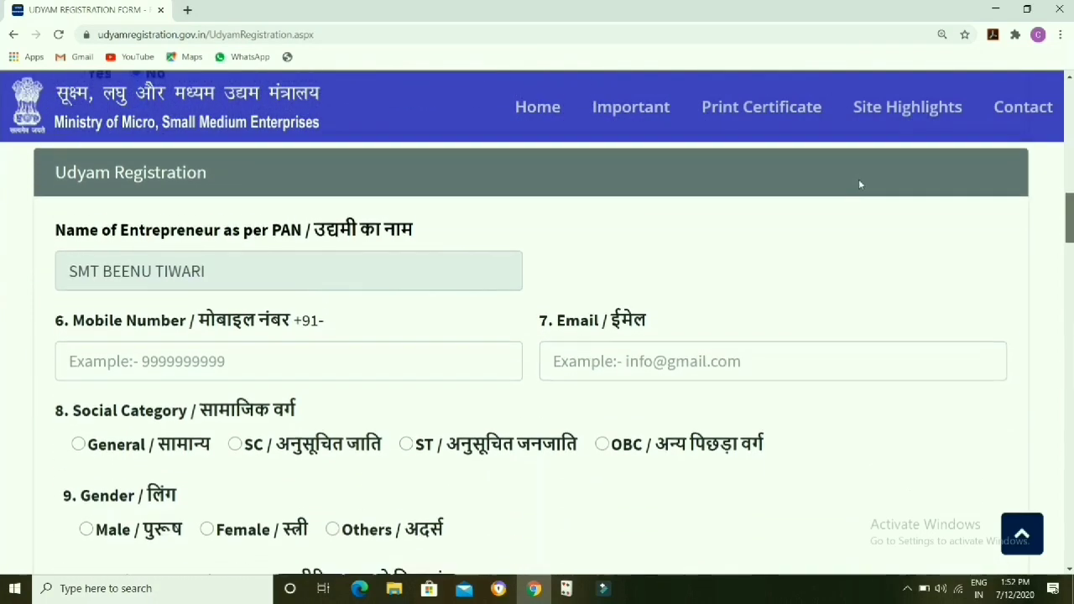
pyautogui.scroll(1, 860, 181)
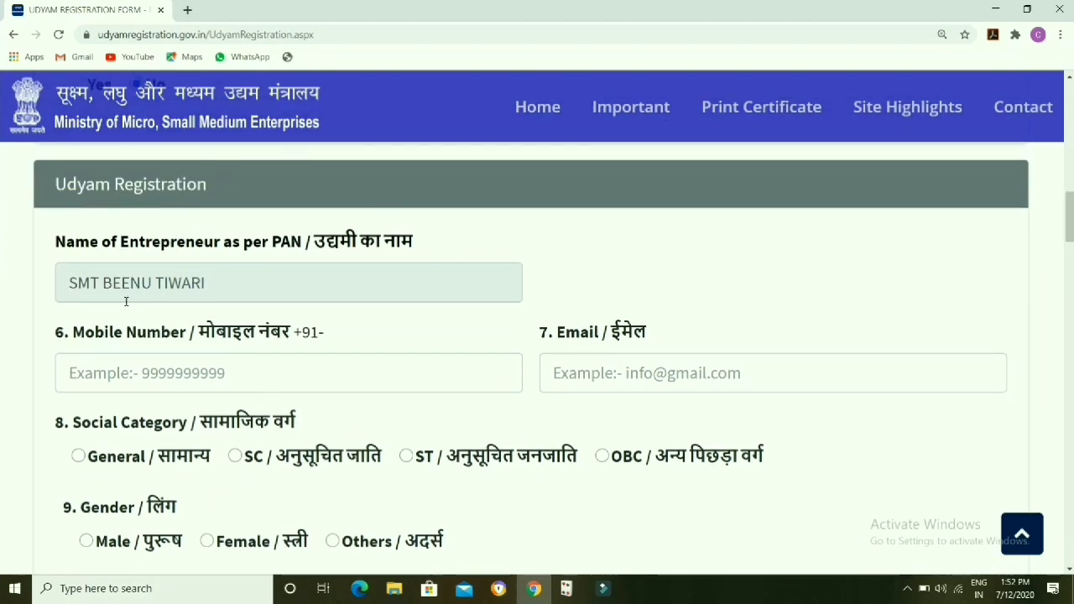
pyautogui.click(156, 375)
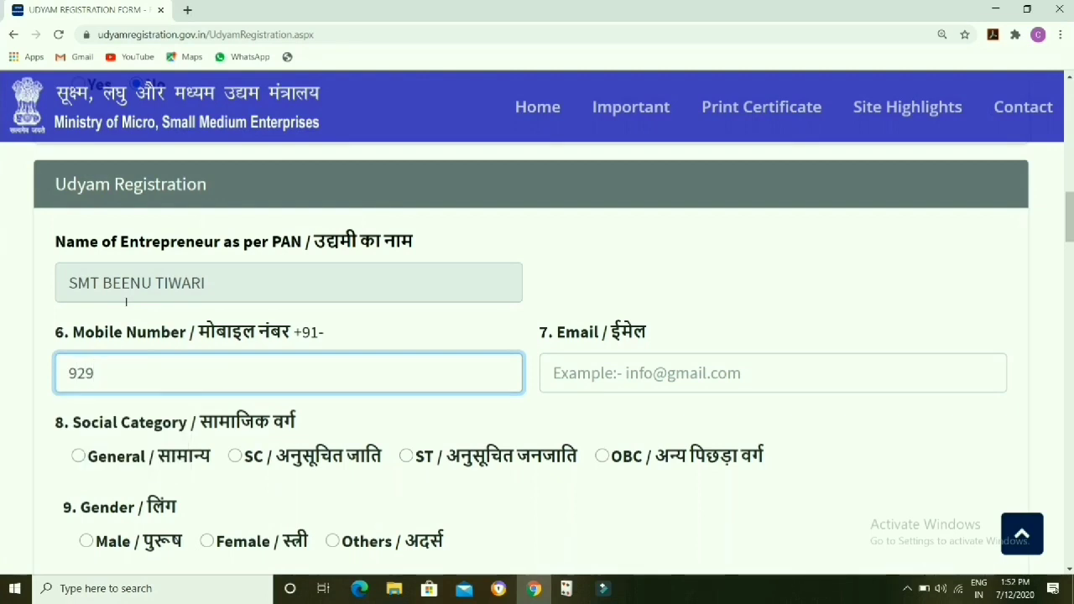
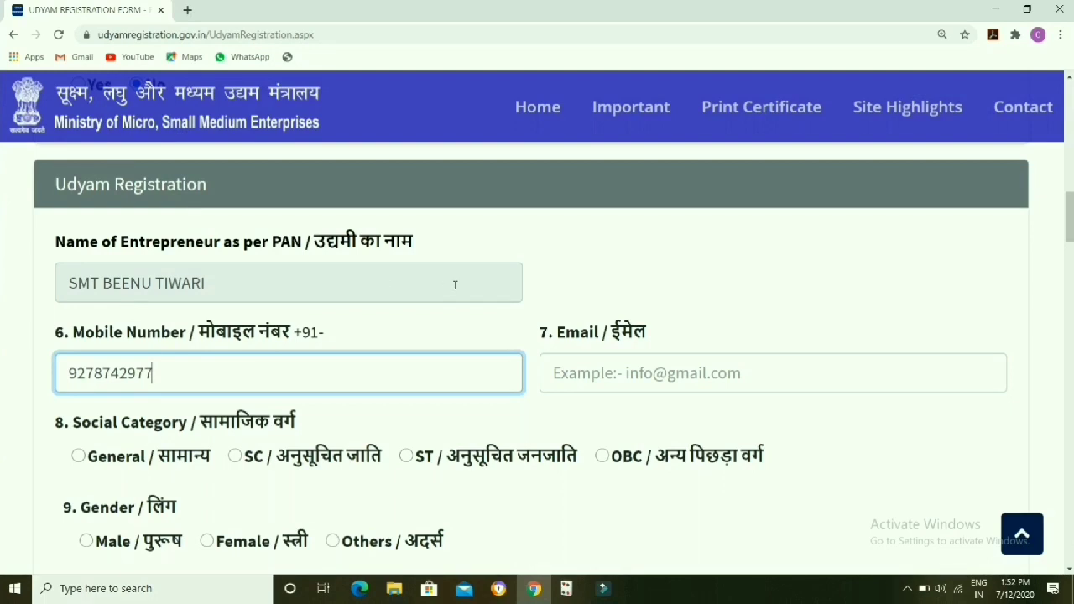
pyautogui.press('Tab')
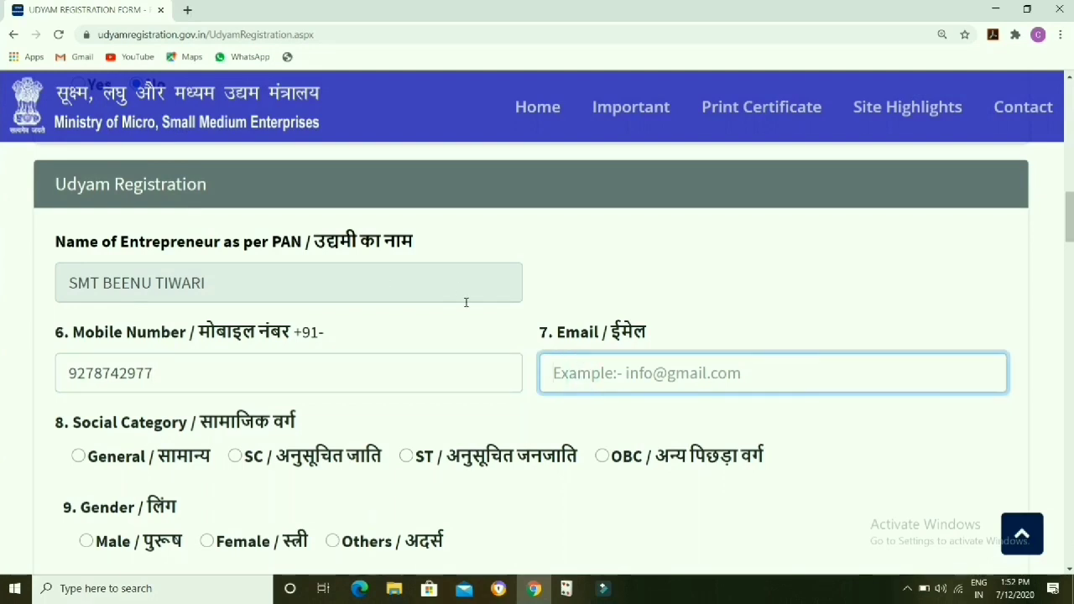
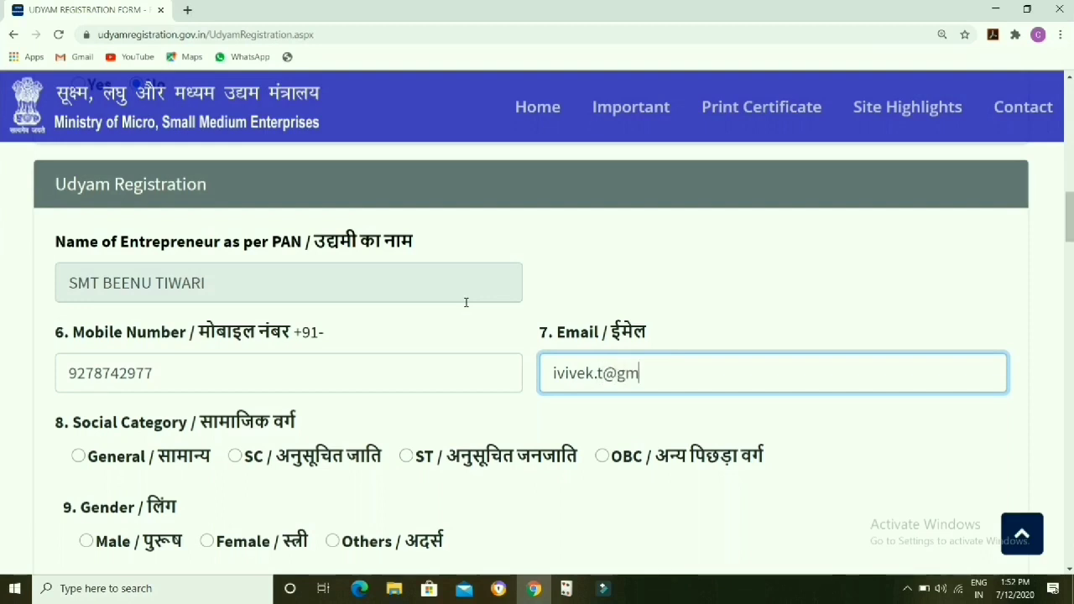
pyautogui.click(740, 288)
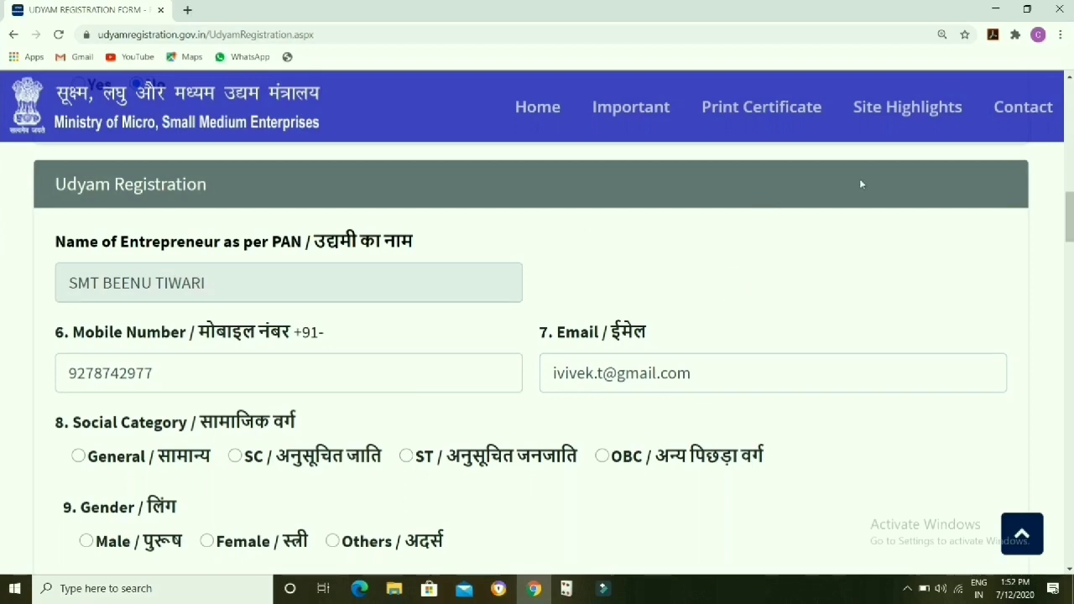
# Step: Choose General social category, Female gender and No for physically handicapped
pyautogui.scroll(-2, 860, 181)
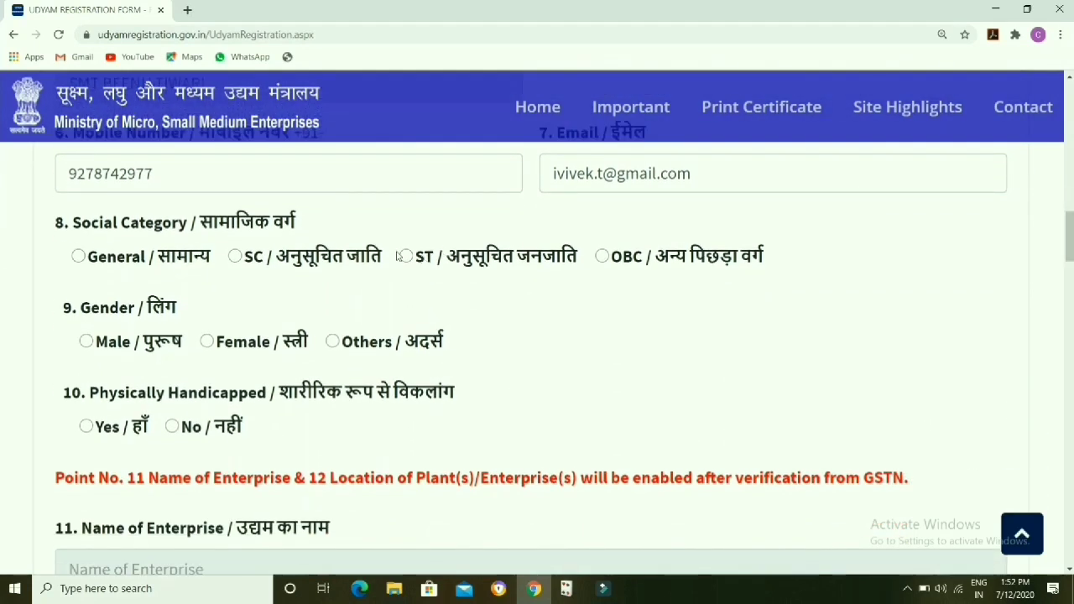
pyautogui.click(79, 256)
pyautogui.click(207, 341)
pyautogui.click(172, 426)
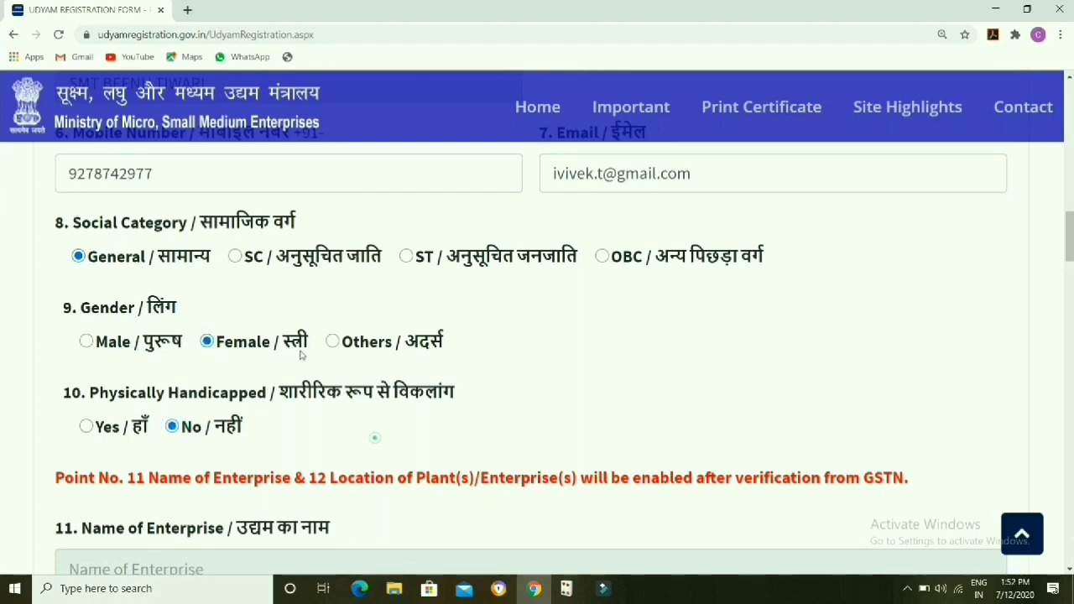
pyautogui.scroll(-2, 860, 197)
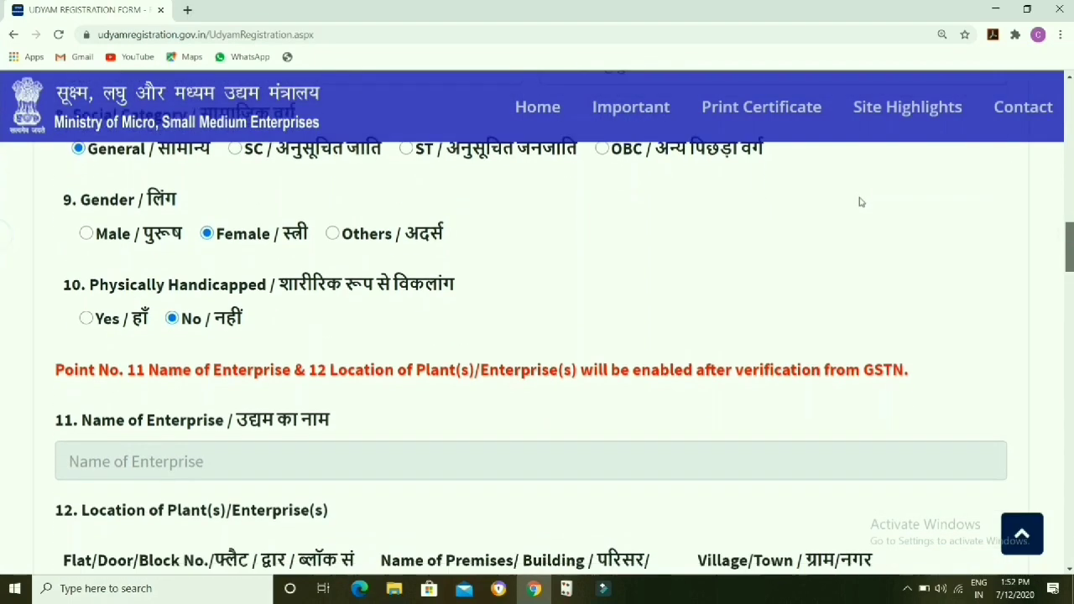
pyautogui.scroll(-3, 861, 206)
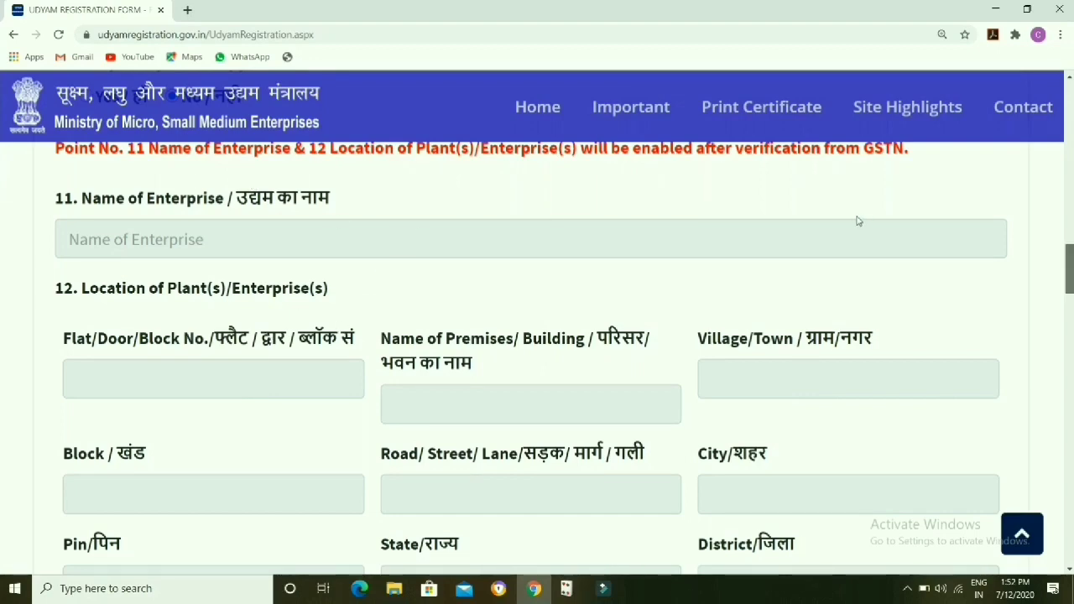
pyautogui.scroll(-5, 857, 227)
pyautogui.scroll(-1, 861, 256)
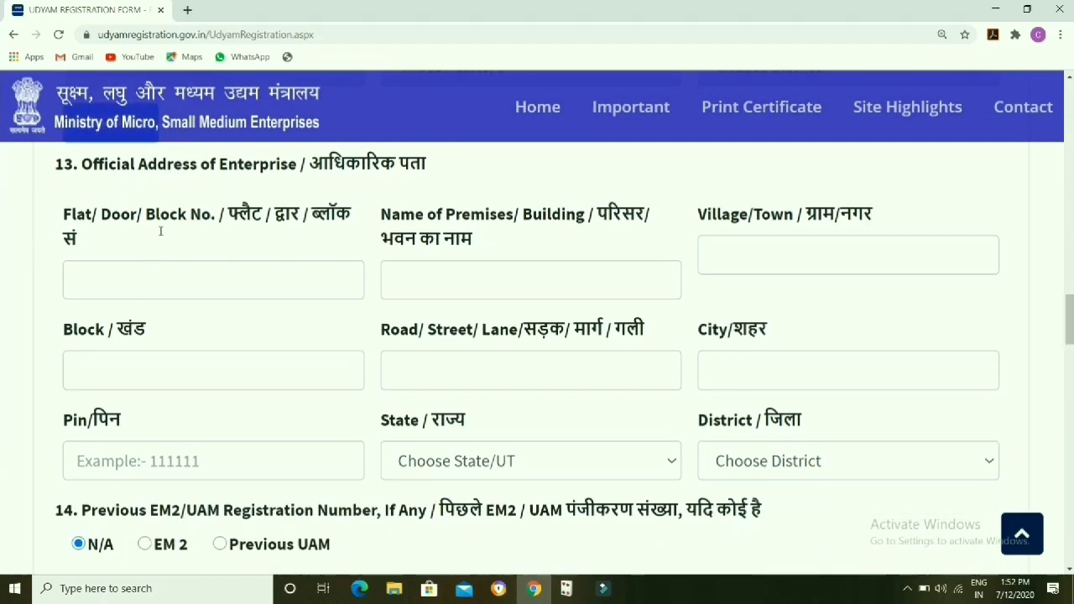
# Step: Fill in the official address: flat number, village/town, road, city and PIN code
pyautogui.click(199, 288)
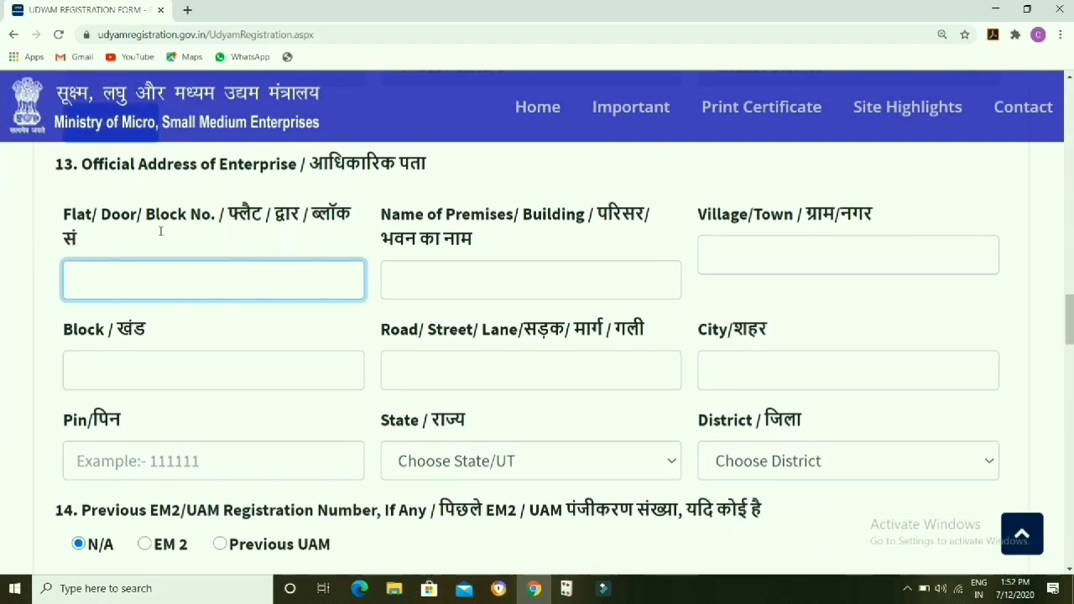
pyautogui.press('Tab')
pyautogui.press('Tab')
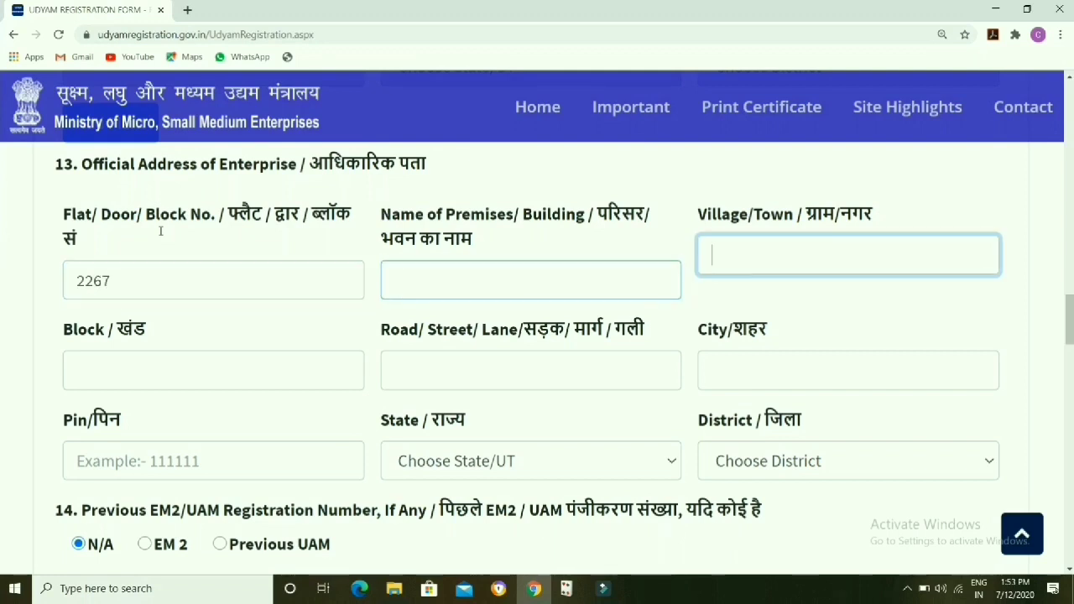
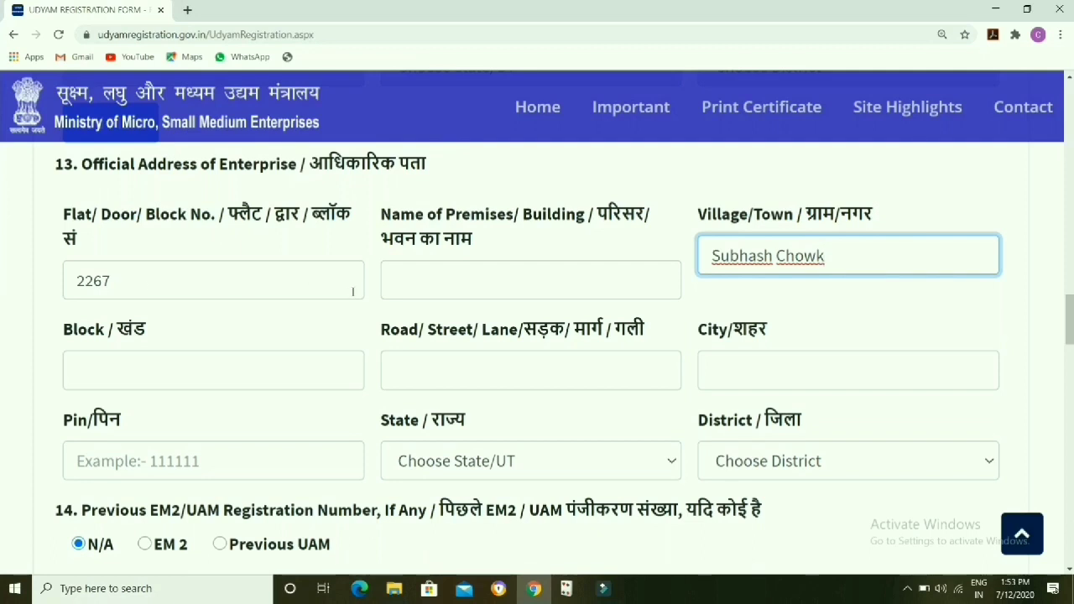
pyautogui.click(439, 366)
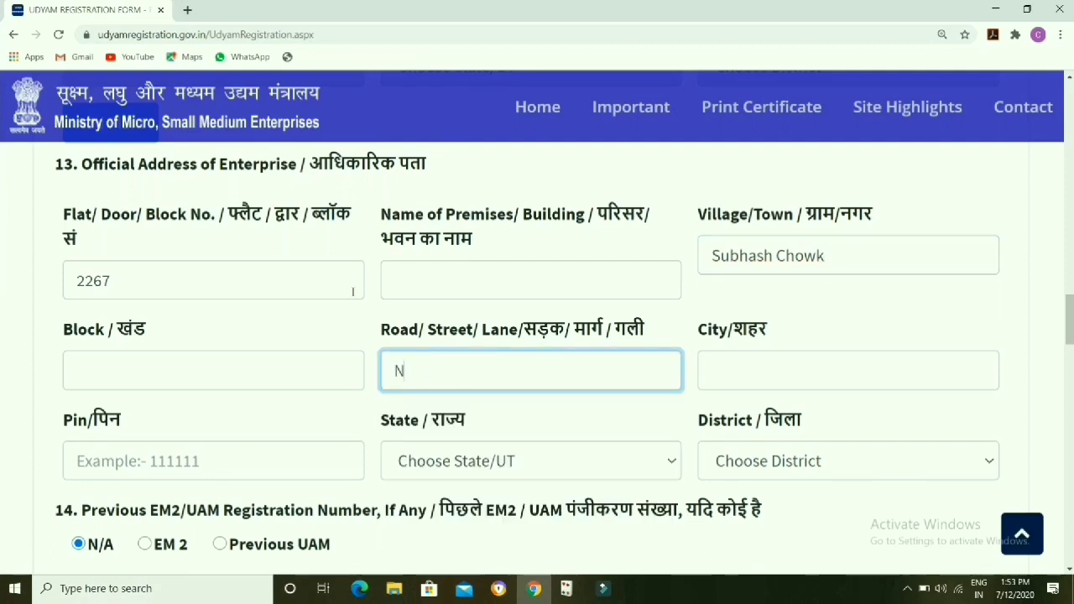
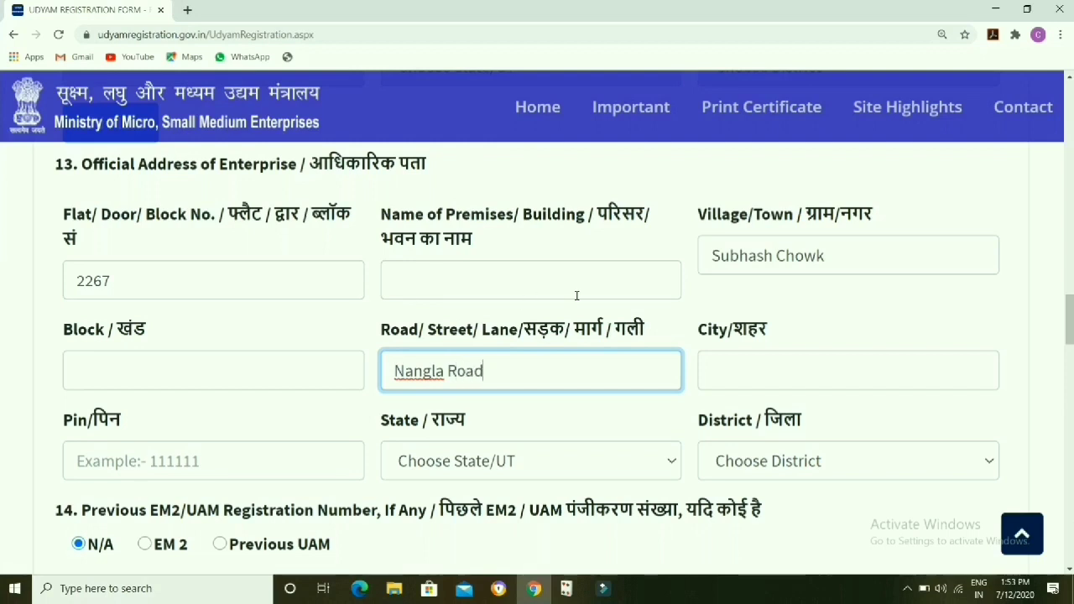
pyautogui.press('Tab')
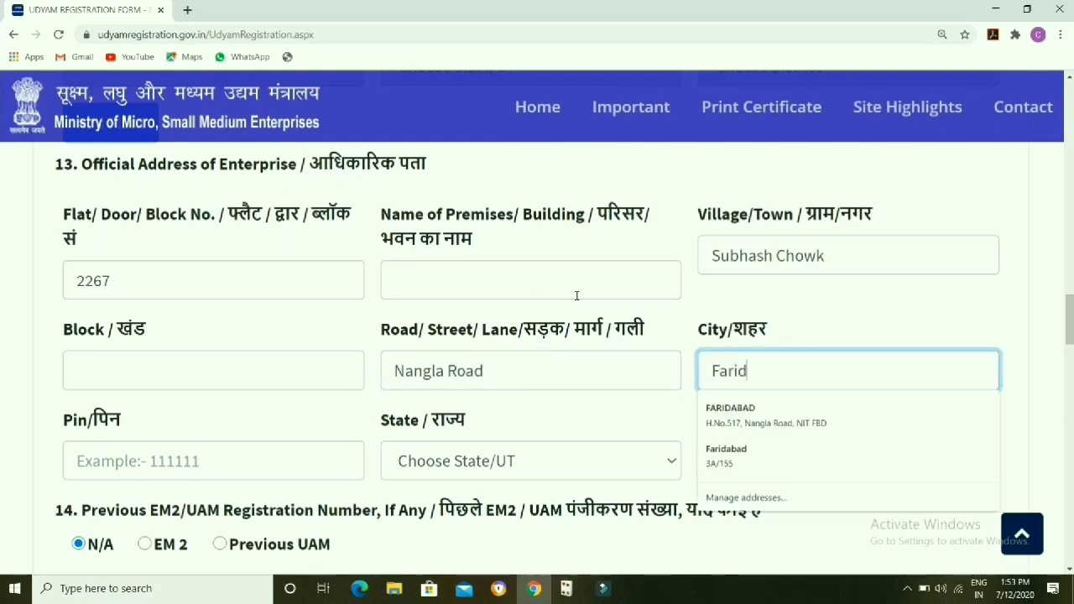
pyautogui.press('Tab')
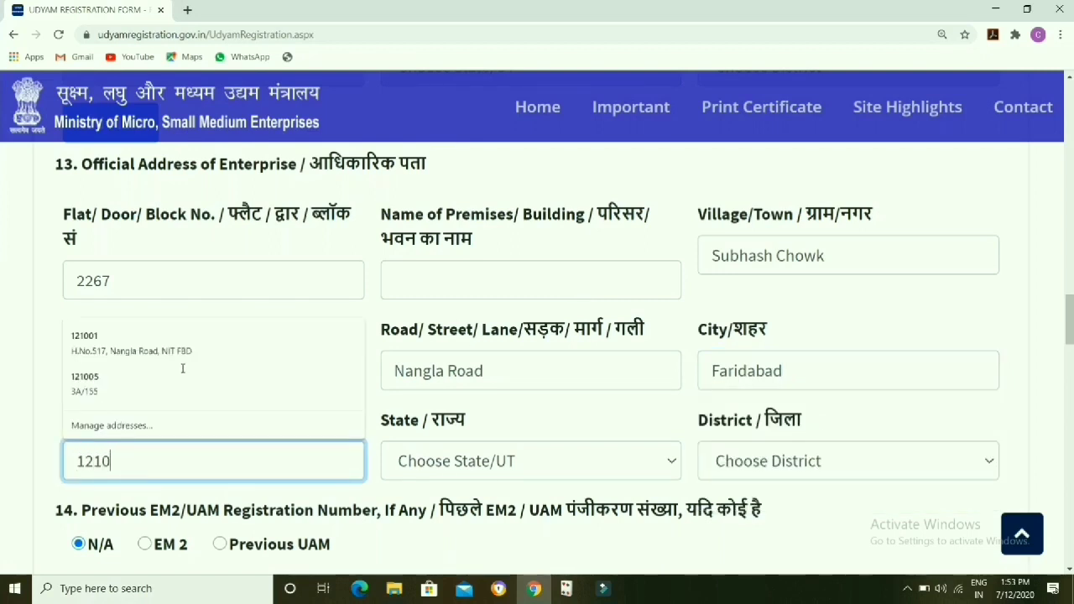
# Step: Select HARYANA as the state and FARIDABAD as the district
pyautogui.click(501, 461)
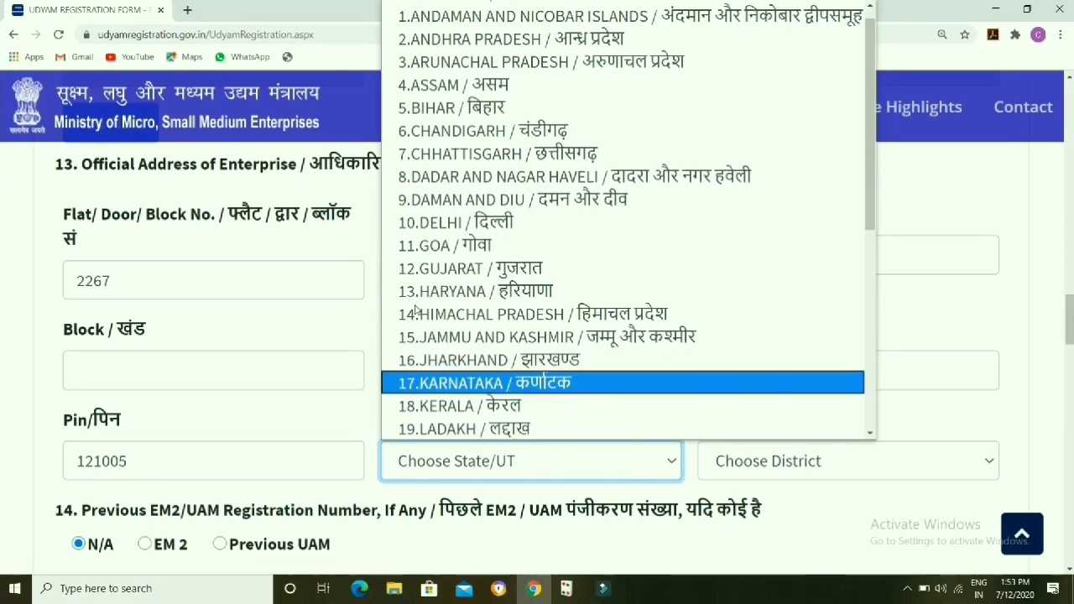
pyautogui.click(399, 230)
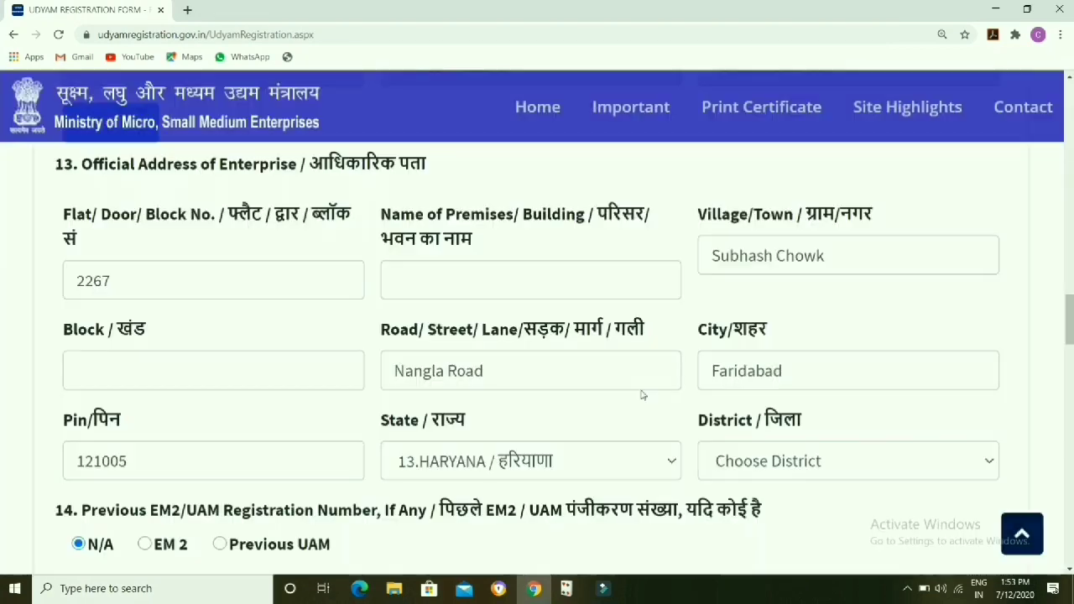
pyautogui.click(825, 461)
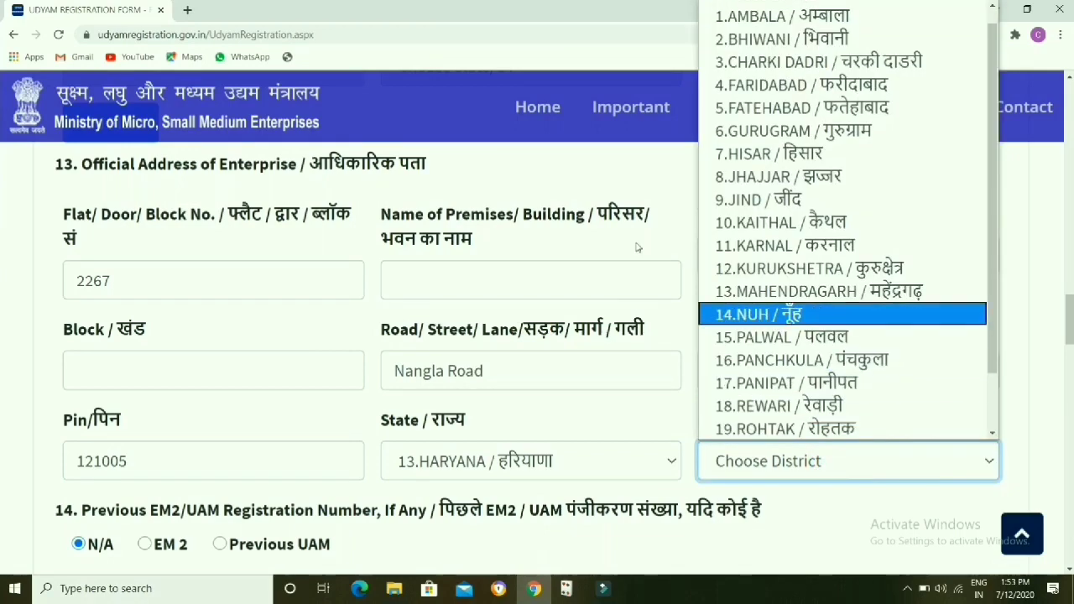
pyautogui.click(797, 85)
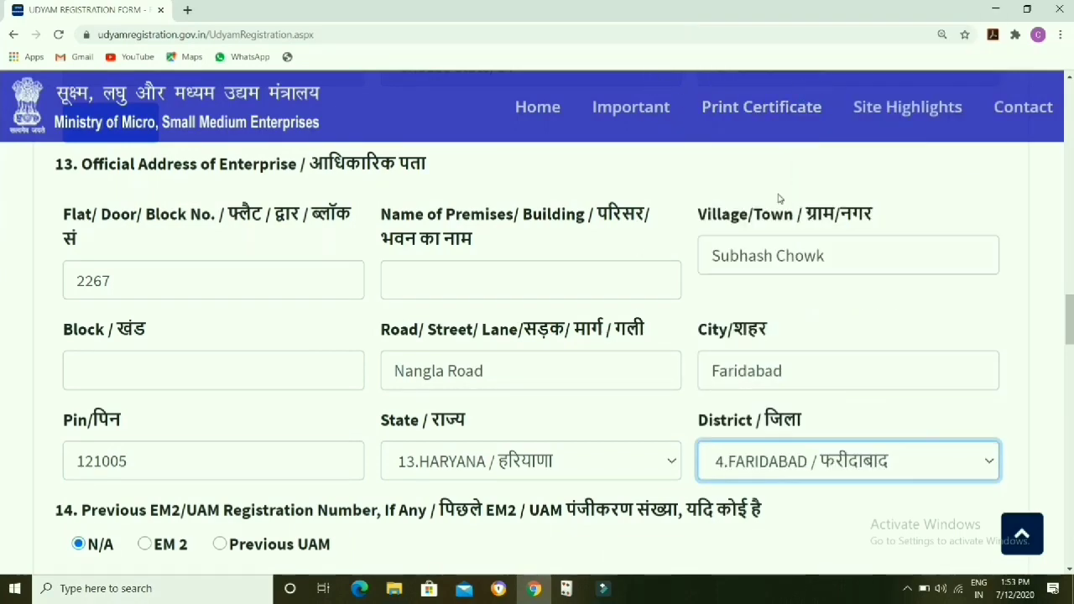
pyautogui.doubleClick(1021, 301)
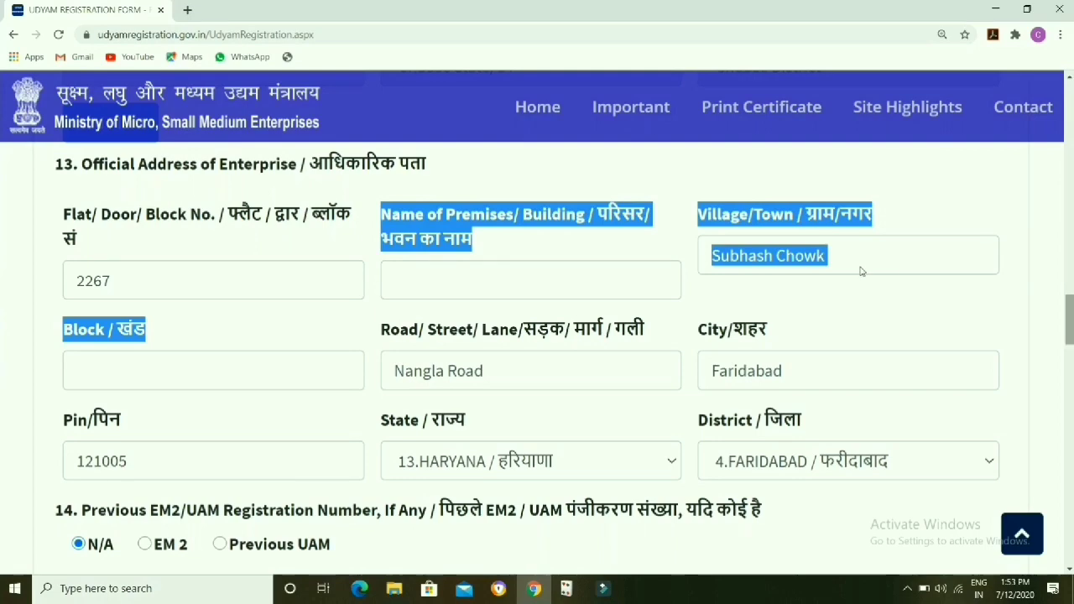
pyautogui.click(841, 271)
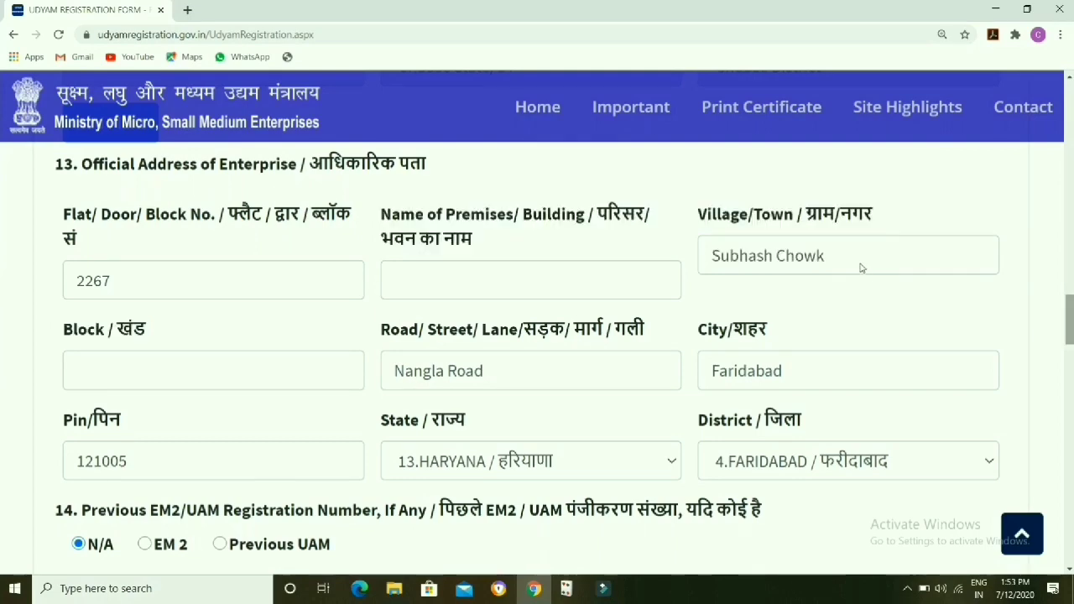
# Step: Enter 01/04/2020 as the date of incorporation/registration
pyautogui.scroll(-2, 844, 289)
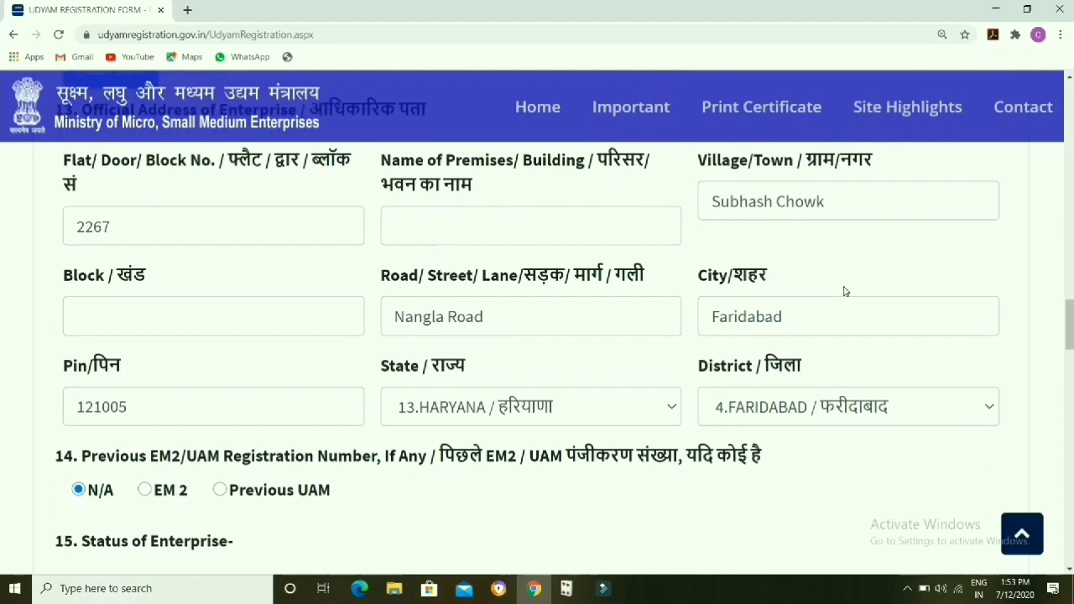
pyautogui.scroll(-2, 846, 291)
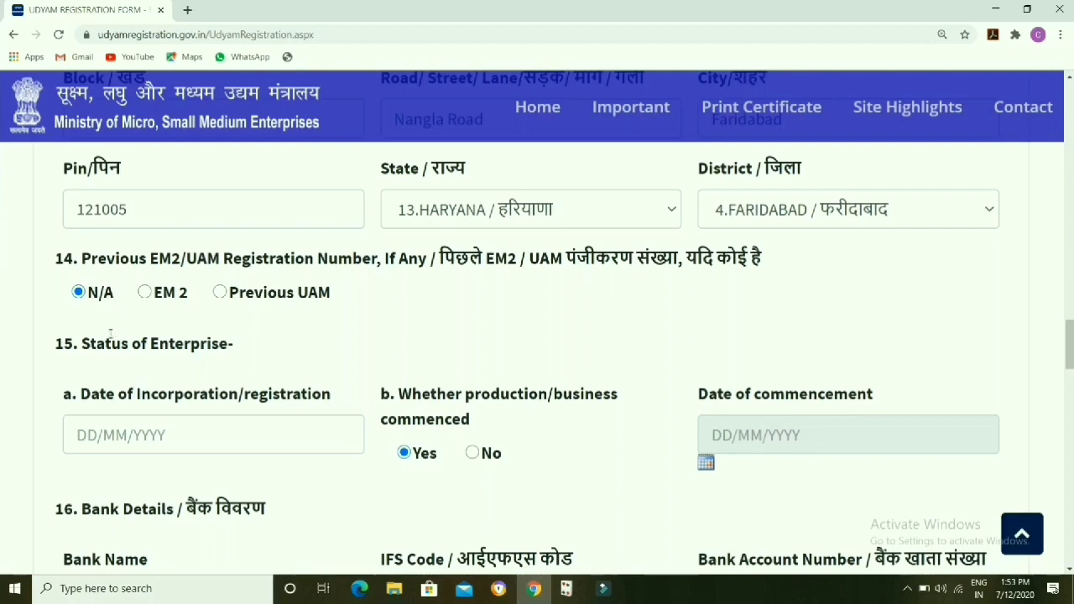
pyautogui.click(79, 433)
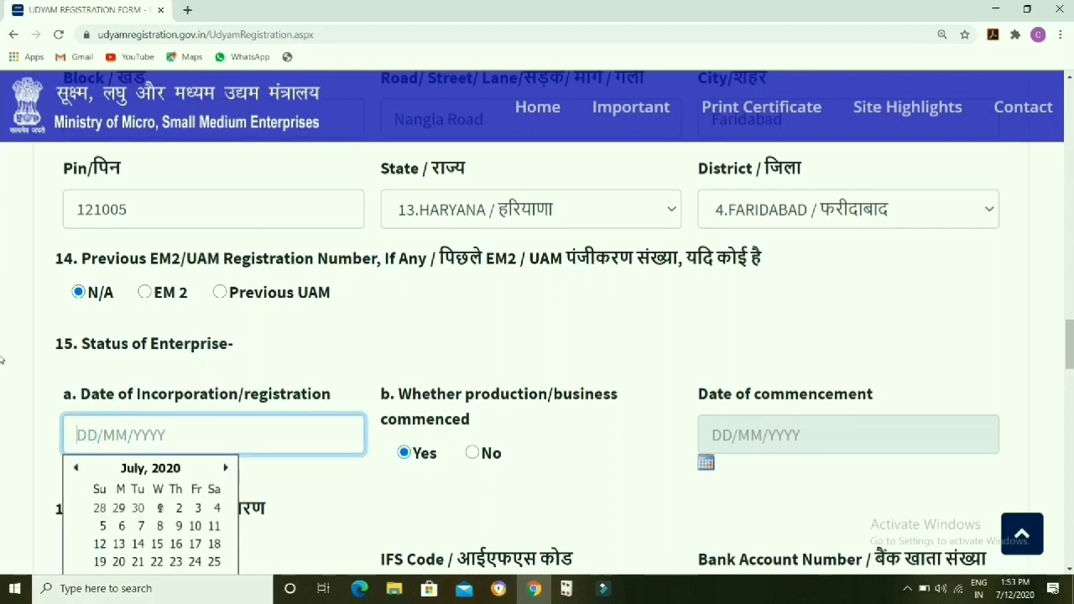
pyautogui.write('01/04')
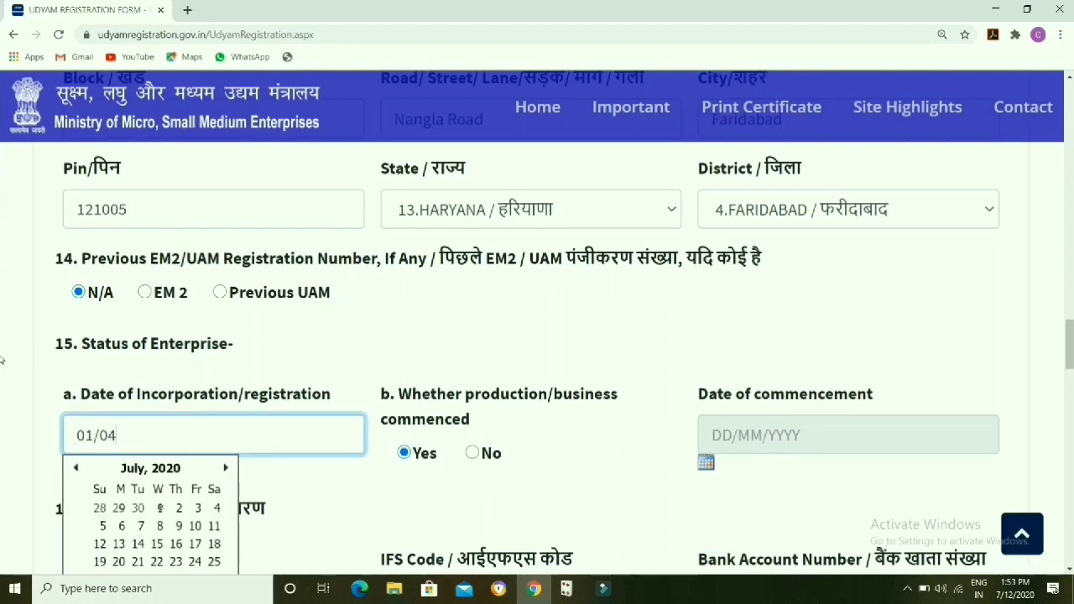
pyautogui.write('/2020')
pyautogui.click(479, 283)
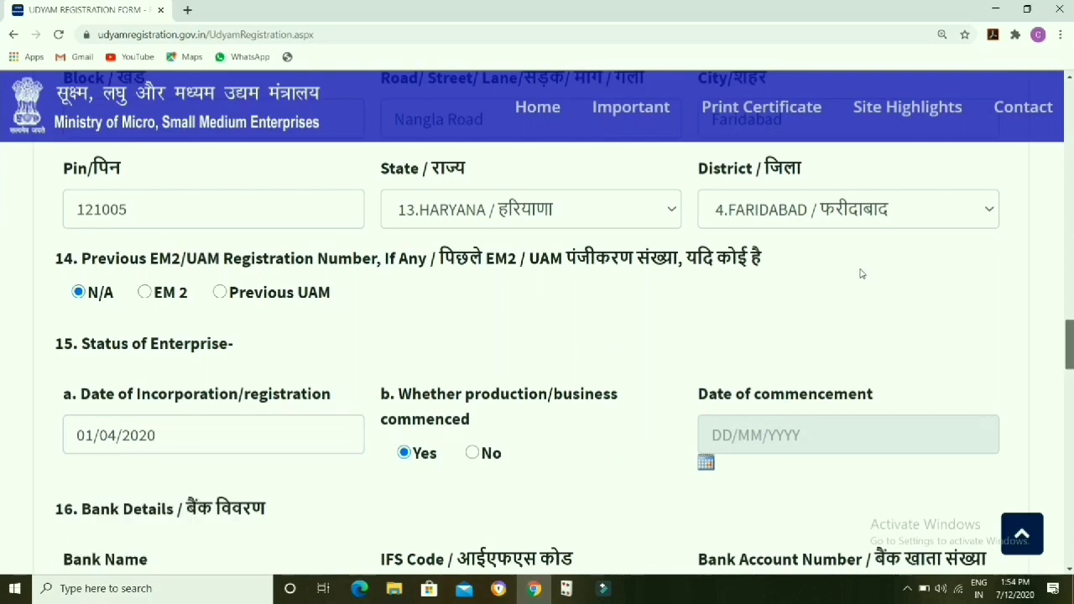
# Step: Enter bank name ICICI BANK, IFS code ICIC0001401, and the bank account number
pyautogui.scroll(-2, 862, 277)
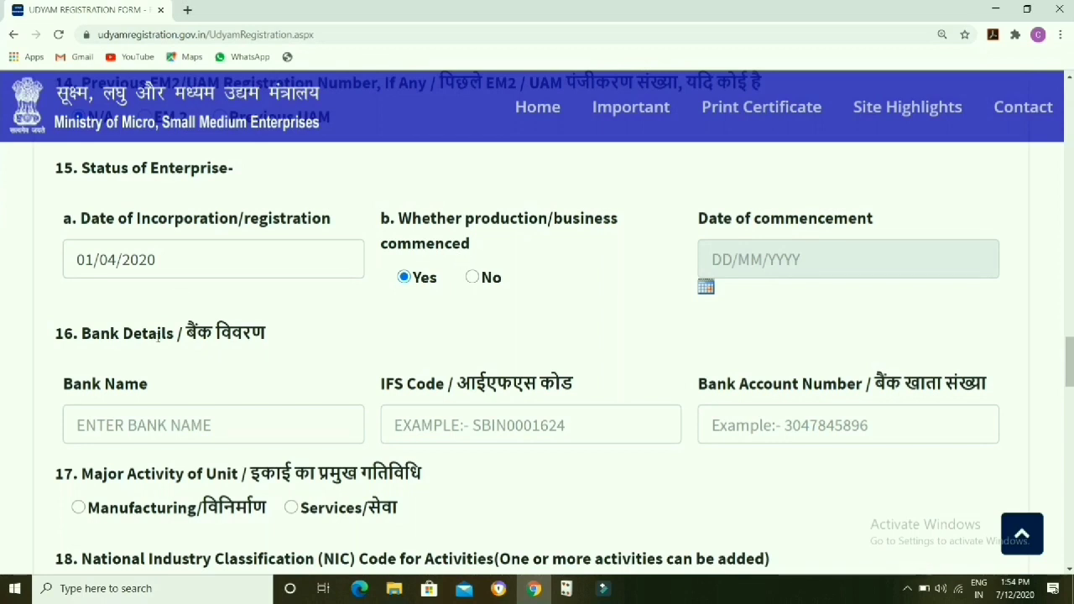
pyautogui.click(199, 425)
pyautogui.write('ICI')
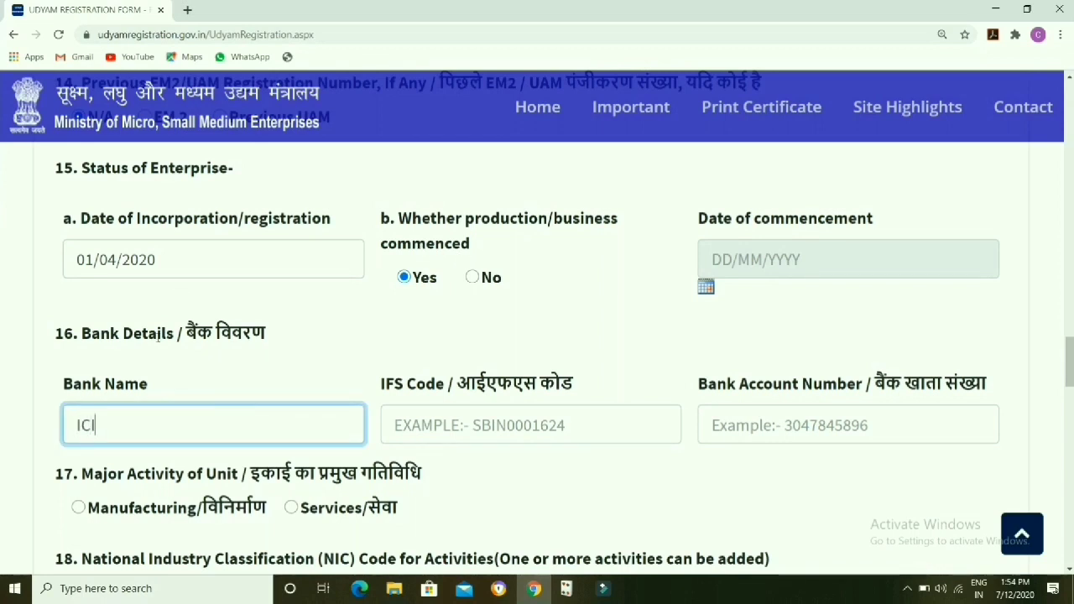
pyautogui.write('CI BANK')
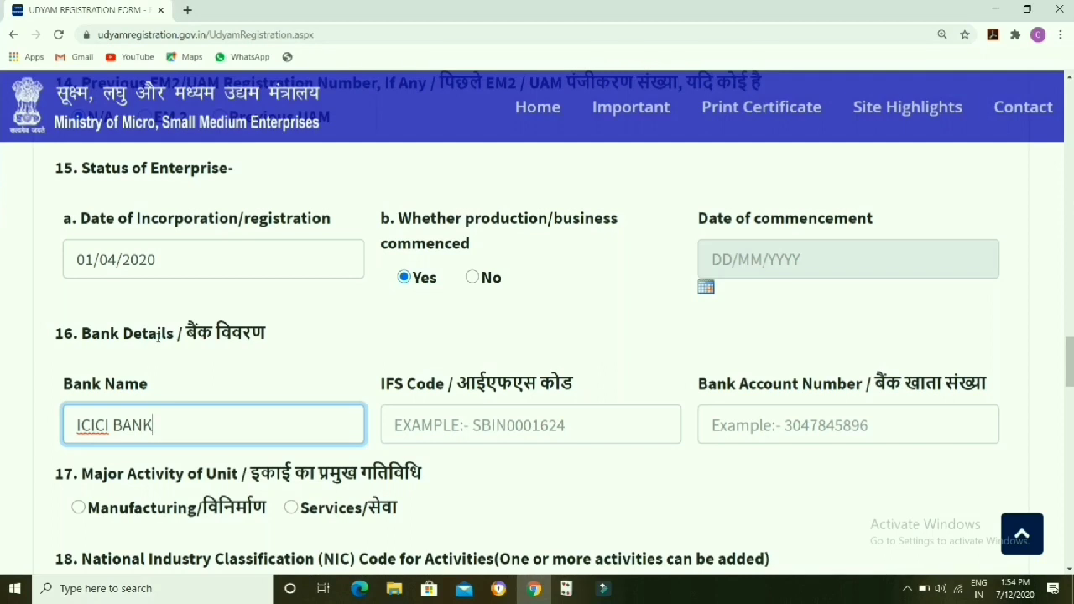
pyautogui.press('Tab')
pyautogui.write('I')
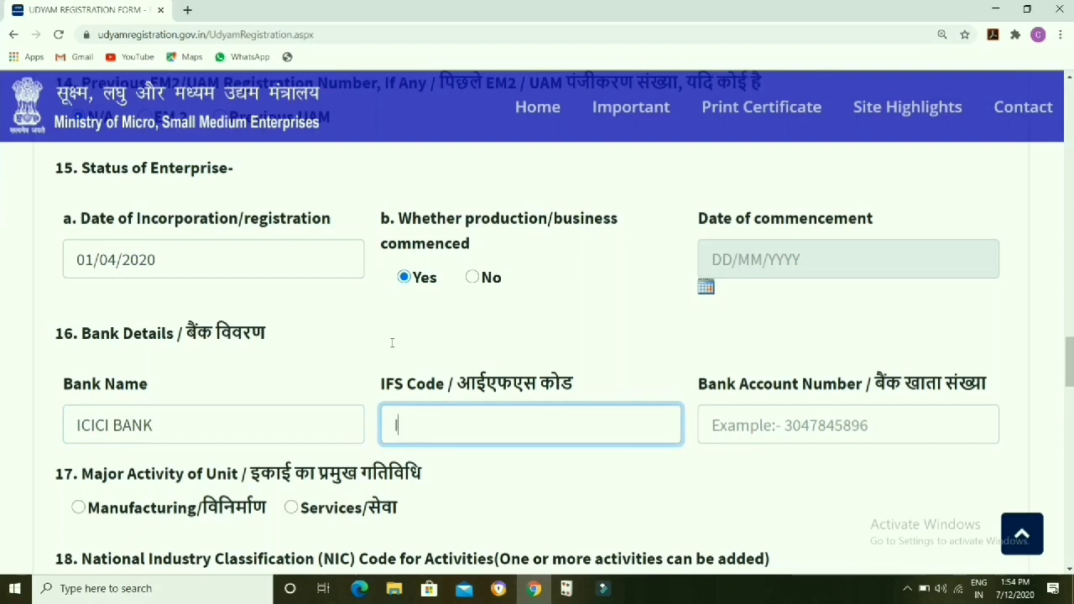
pyautogui.write('CIC0001401')
pyautogui.click(545, 469)
pyautogui.scroll(-2, 856, 282)
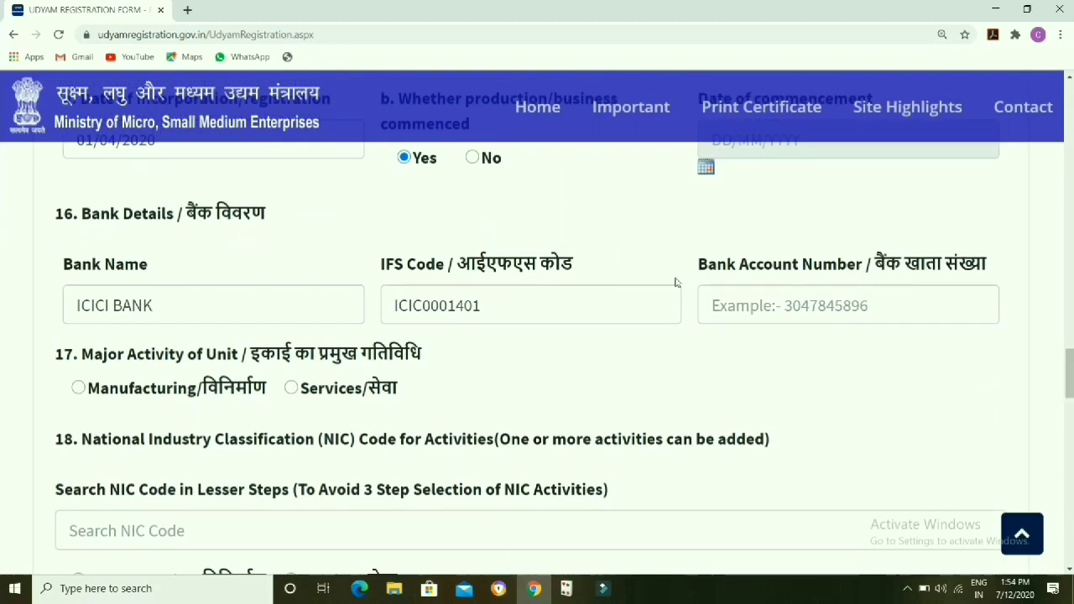
pyautogui.click(799, 310)
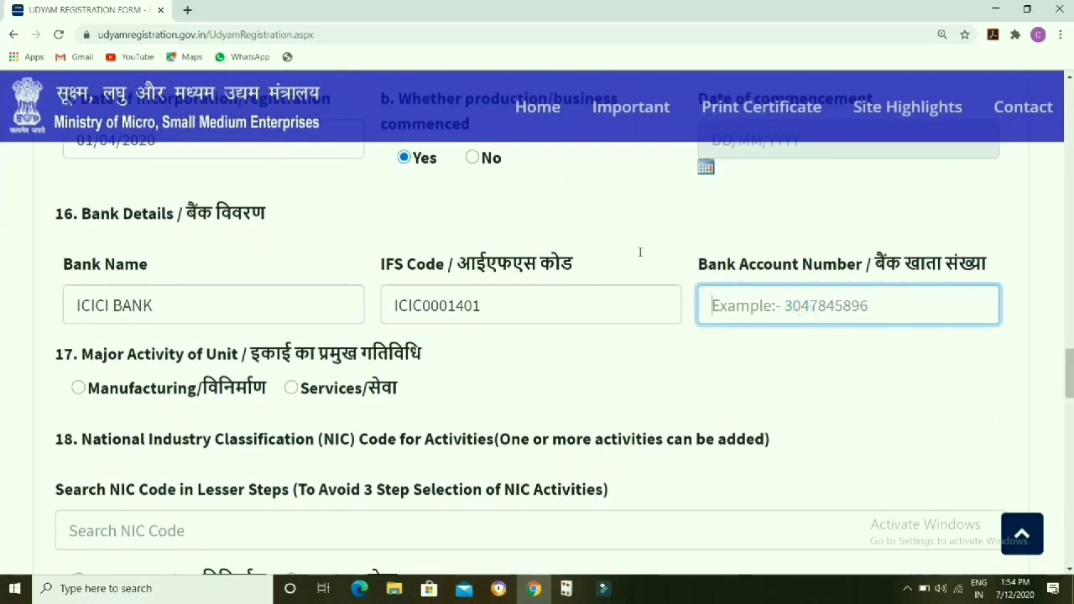
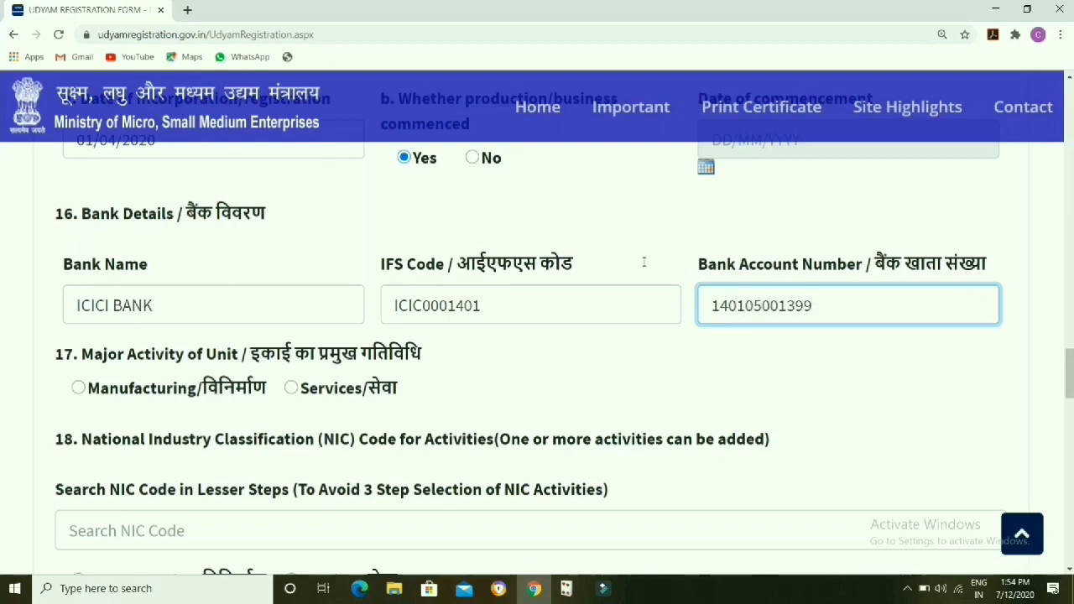
pyautogui.click(818, 357)
pyautogui.scroll(-2, 859, 307)
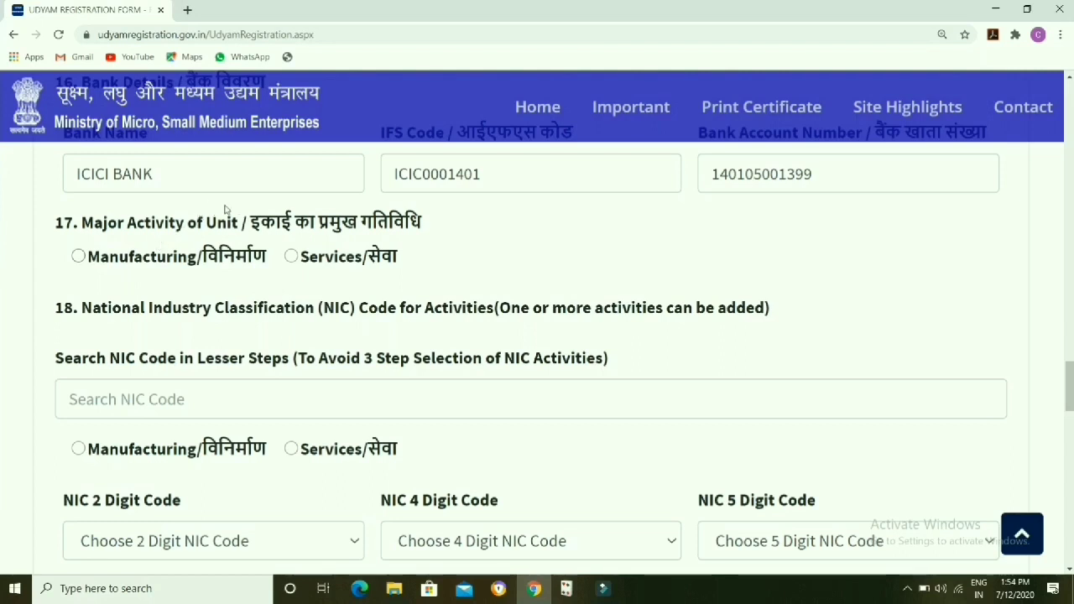
# Step: Mark the unit as Services and search 'BUSINESS' to pick NIC code 8299-Other business support service activities n.e.c
pyautogui.click(291, 256)
pyautogui.scroll(-1, 856, 307)
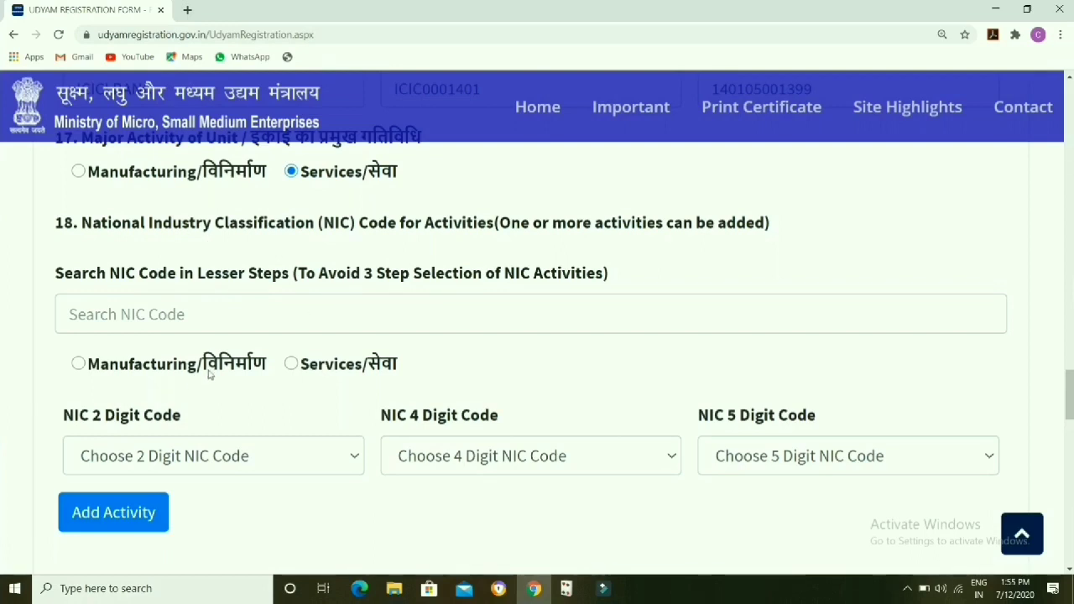
pyautogui.click(265, 460)
pyautogui.click(285, 423)
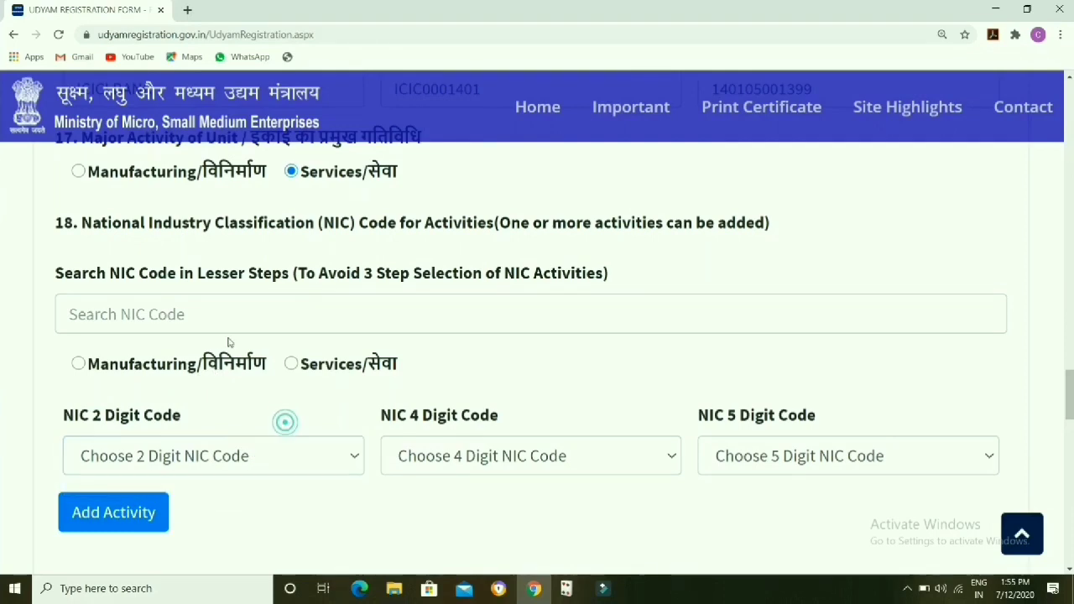
pyautogui.click(291, 363)
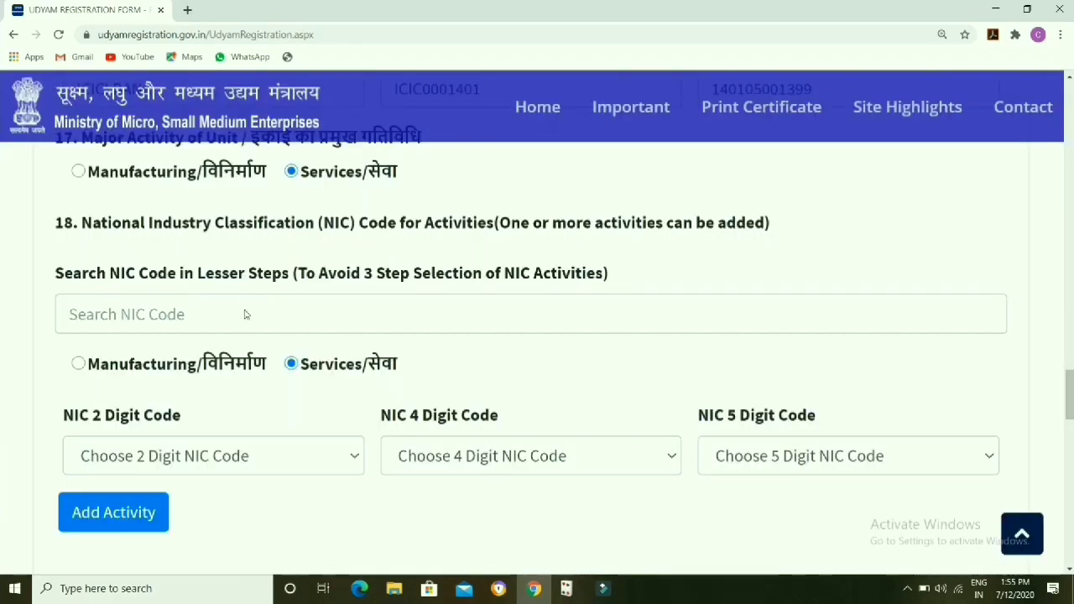
pyautogui.click(236, 309)
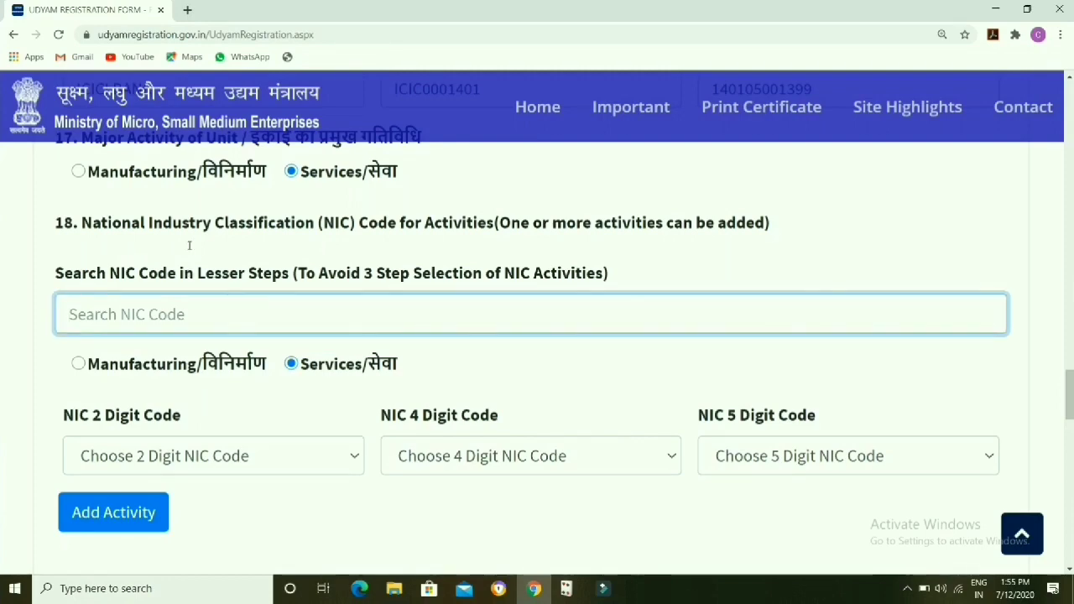
pyautogui.write('B')
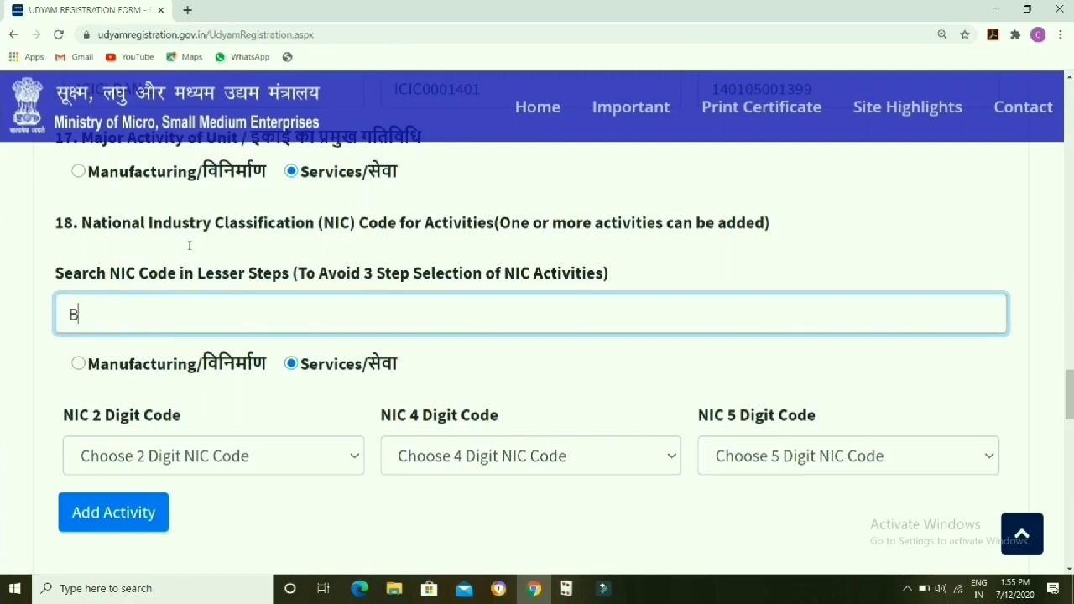
pyautogui.write('USINESS')
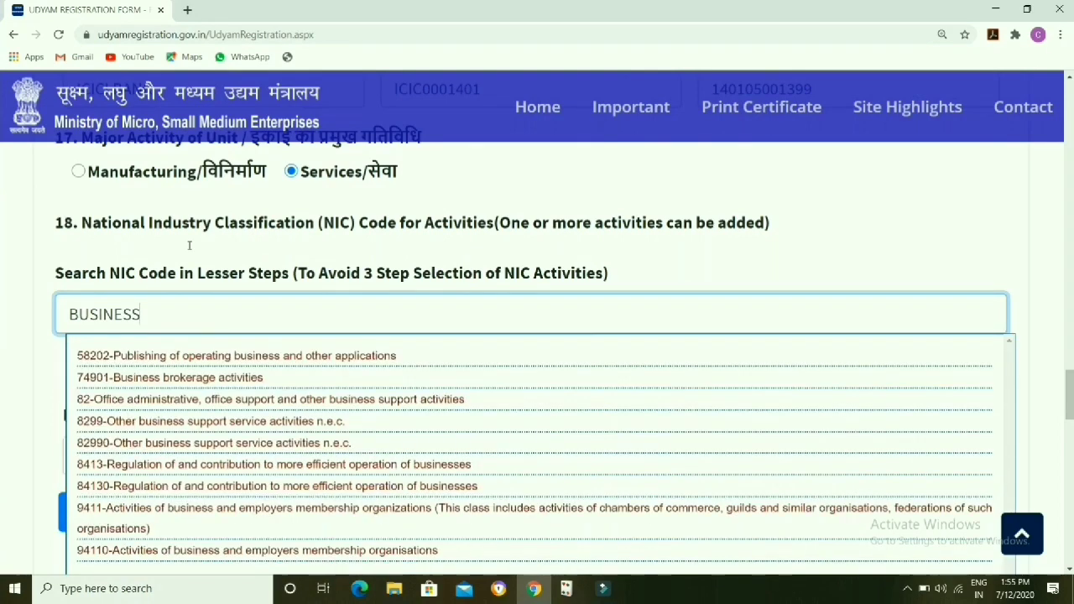
pyautogui.click(214, 421)
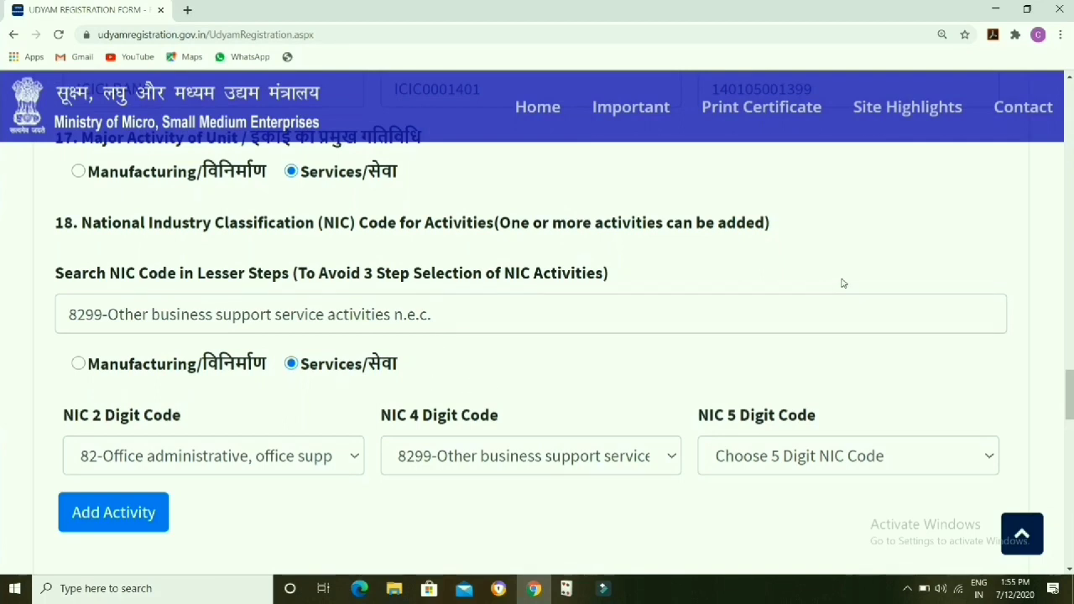
# Step: Choose 82990 as the 5-digit NIC code and add the activity to the list
pyautogui.scroll(-3, 854, 311)
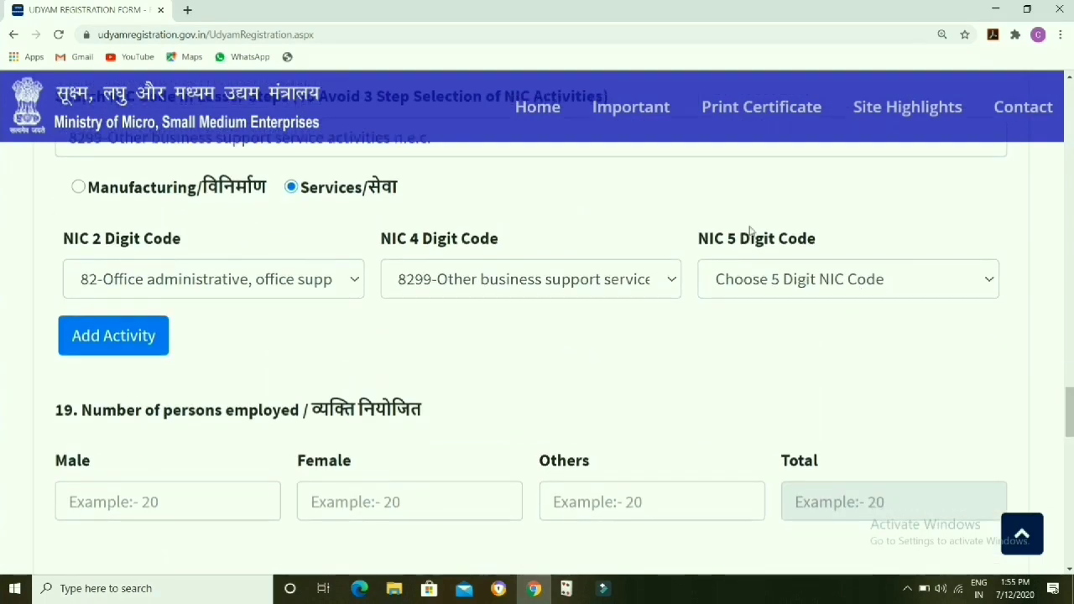
pyautogui.click(935, 280)
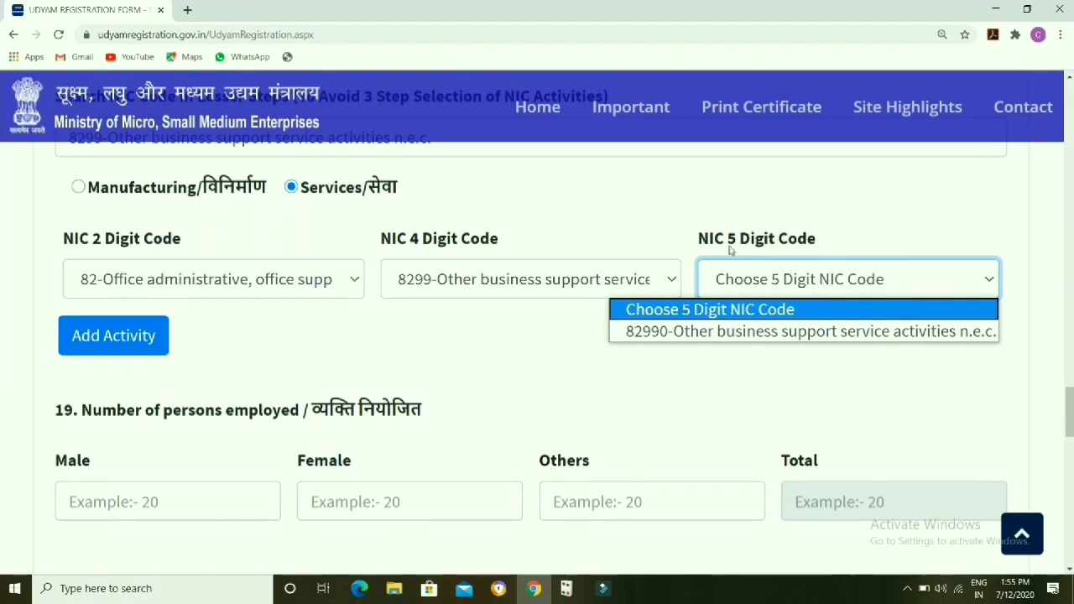
pyautogui.press('Down')
pyautogui.press('Return')
pyautogui.click(886, 353)
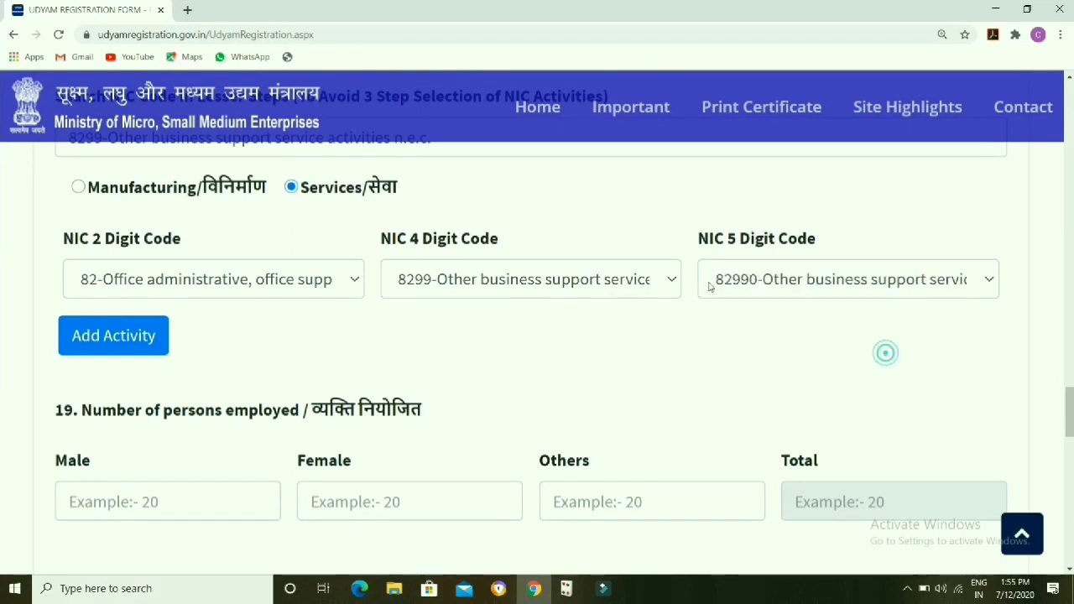
pyautogui.scroll(-1, 860, 331)
pyautogui.scroll(-1, 861, 332)
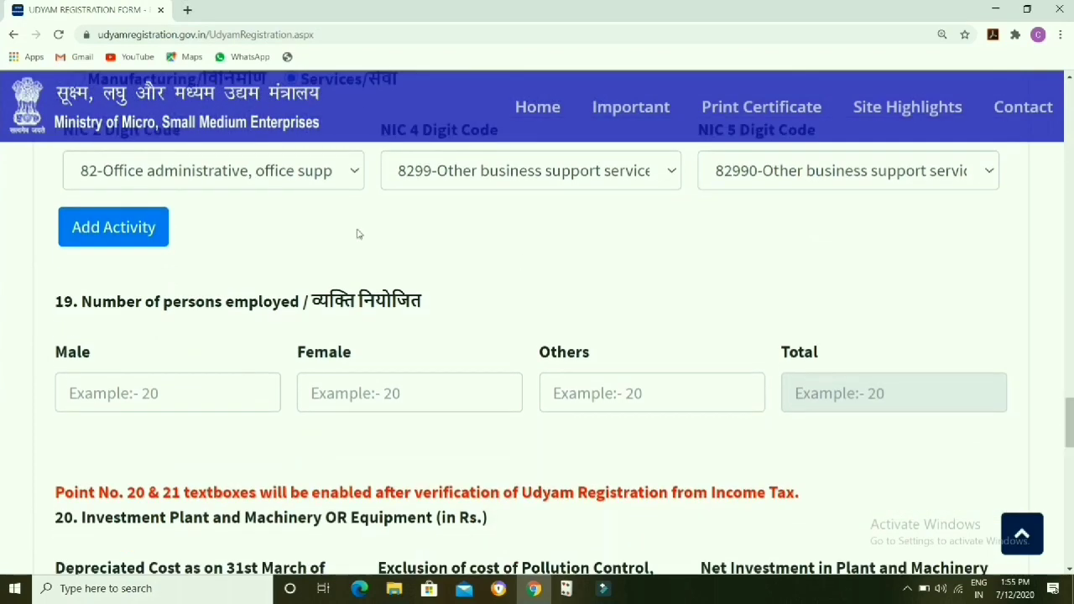
pyautogui.click(89, 227)
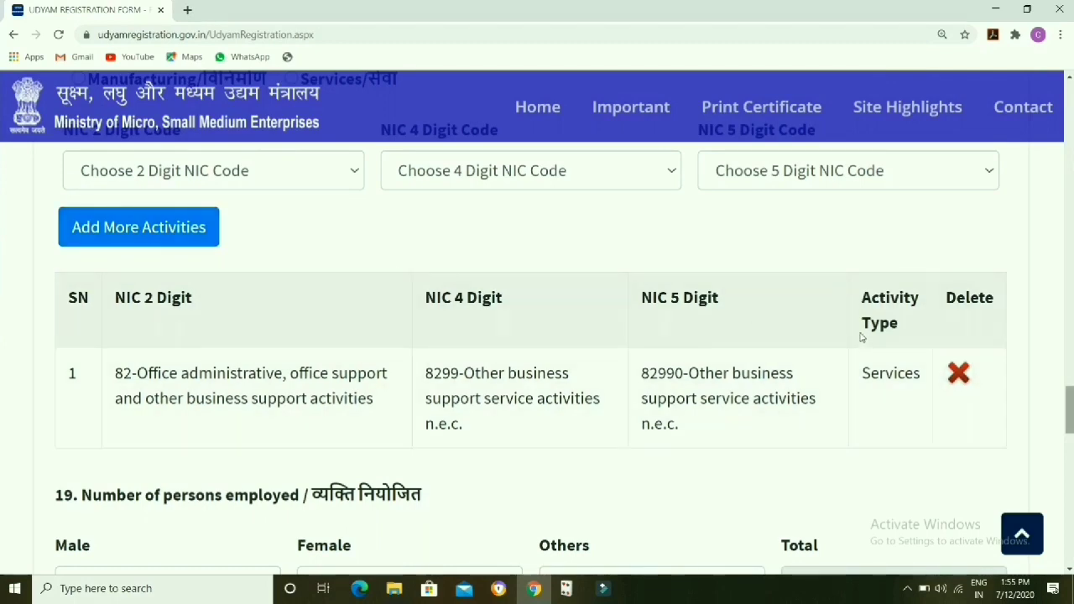
pyautogui.scroll(-3, 861, 344)
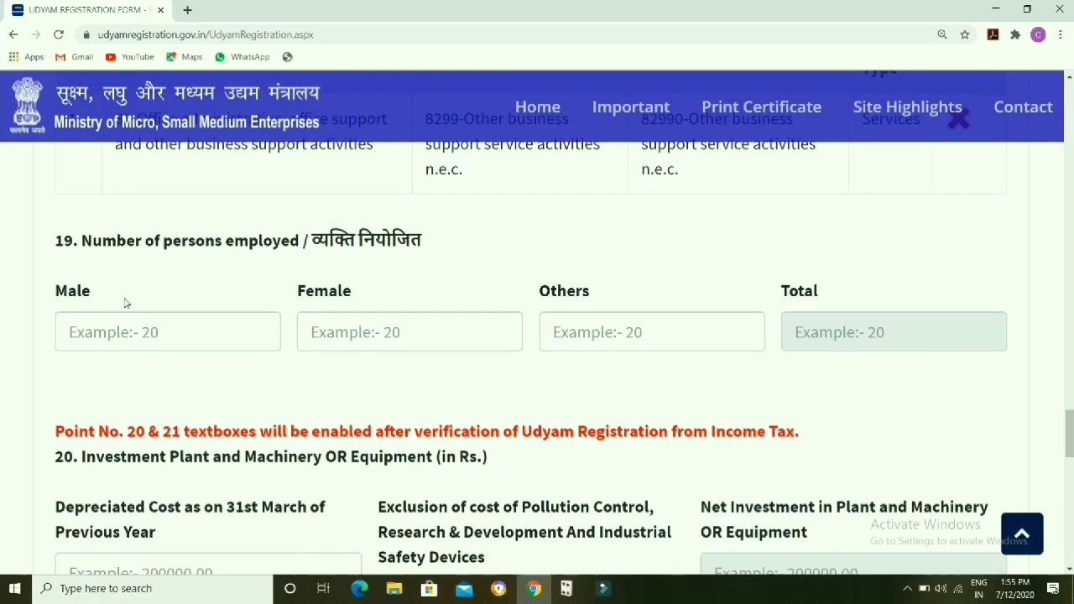
# Step: Enter employee counts Male 1, Female 0 and Others 0
pyautogui.click(180, 339)
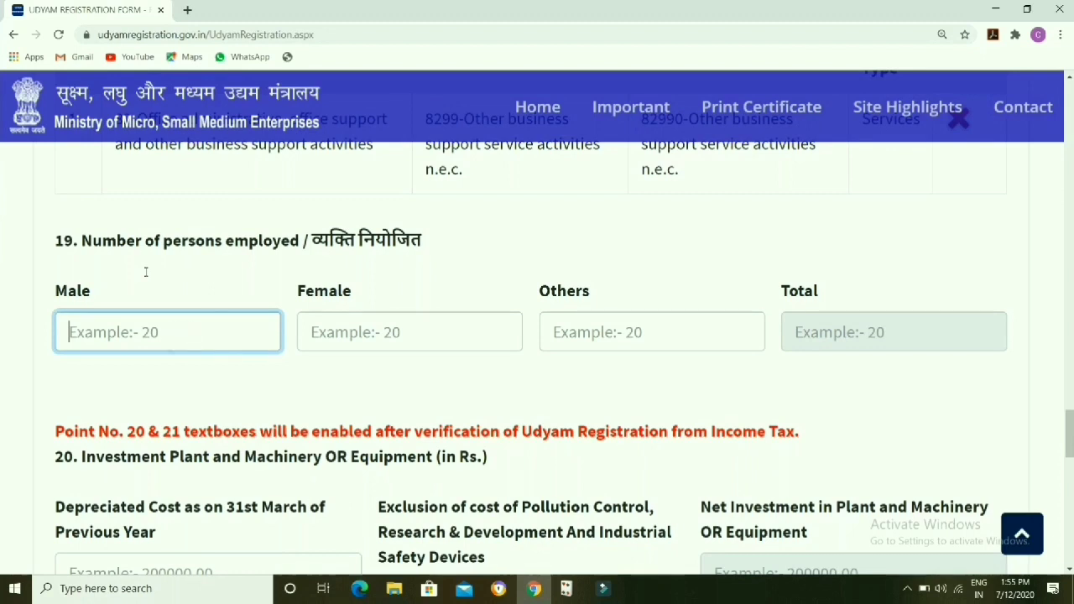
pyautogui.write('1')
pyautogui.press('Tab')
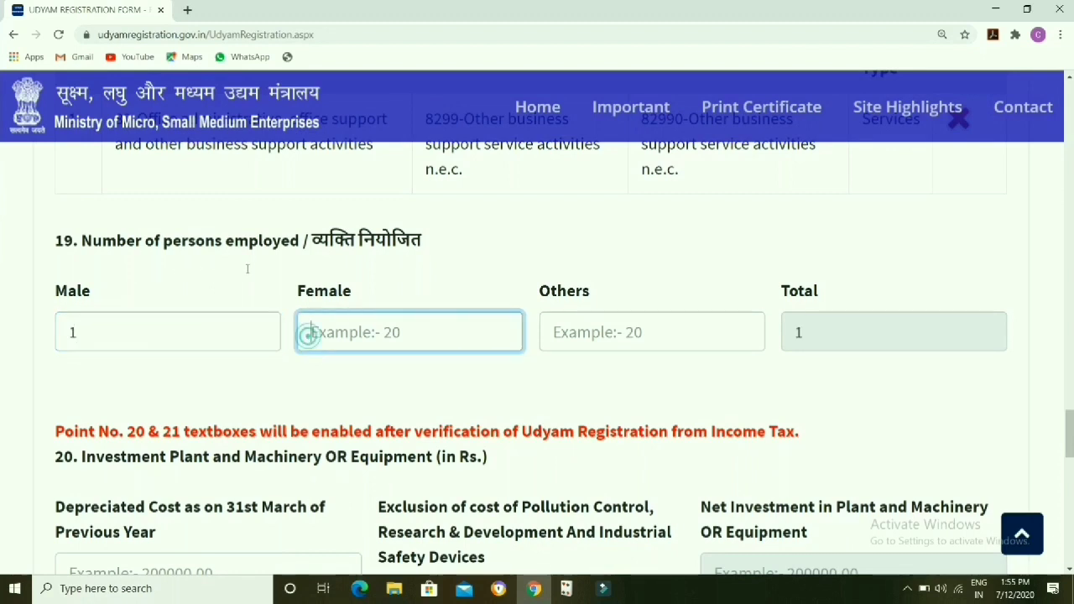
pyautogui.write('0')
pyautogui.press('Tab')
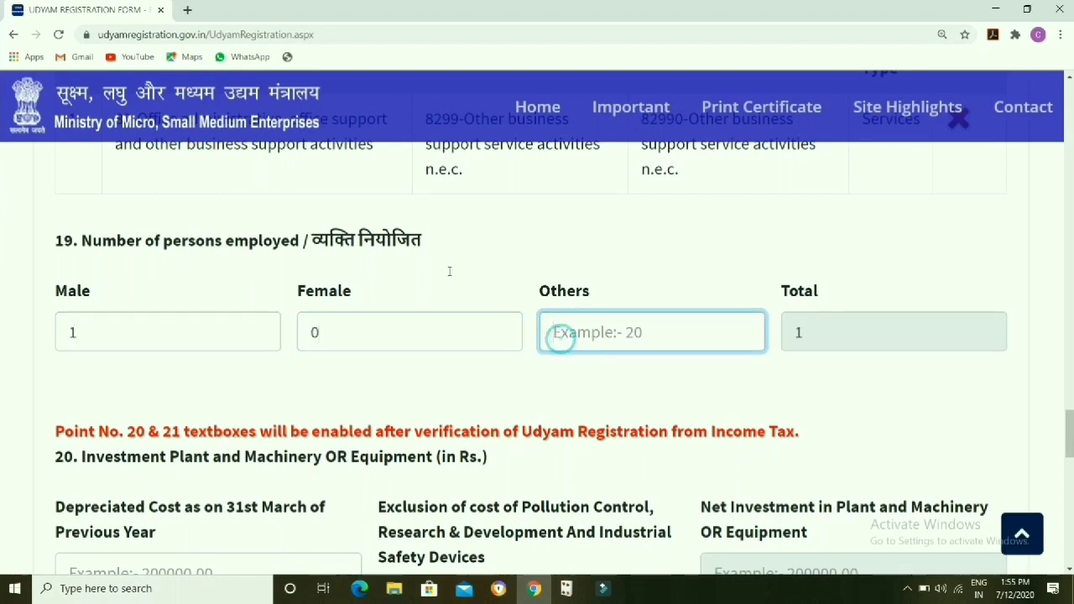
pyautogui.write('0')
pyautogui.click(575, 369)
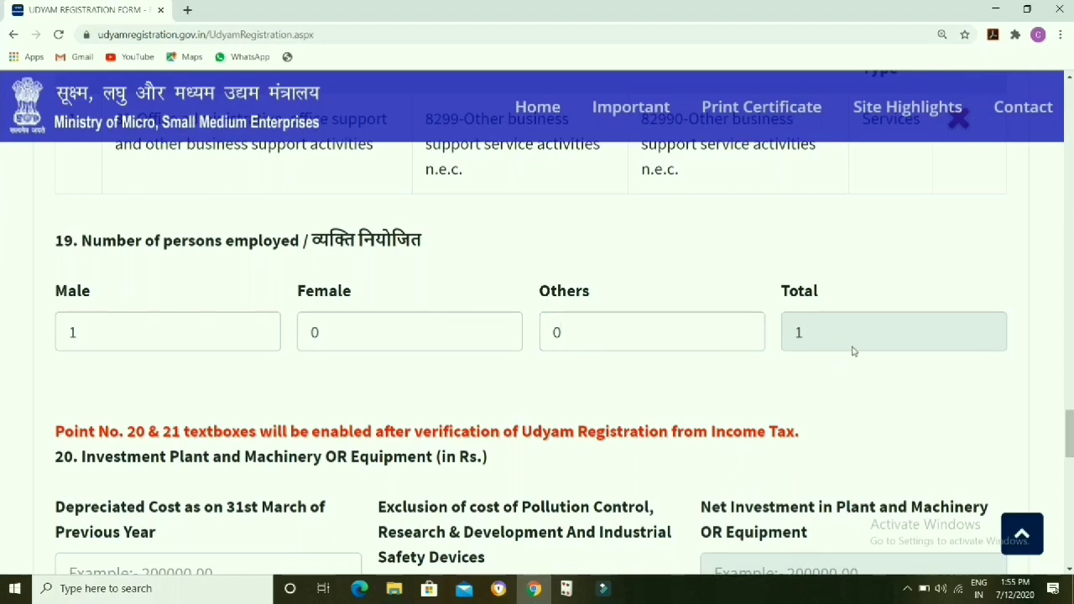
pyautogui.scroll(-3, 854, 351)
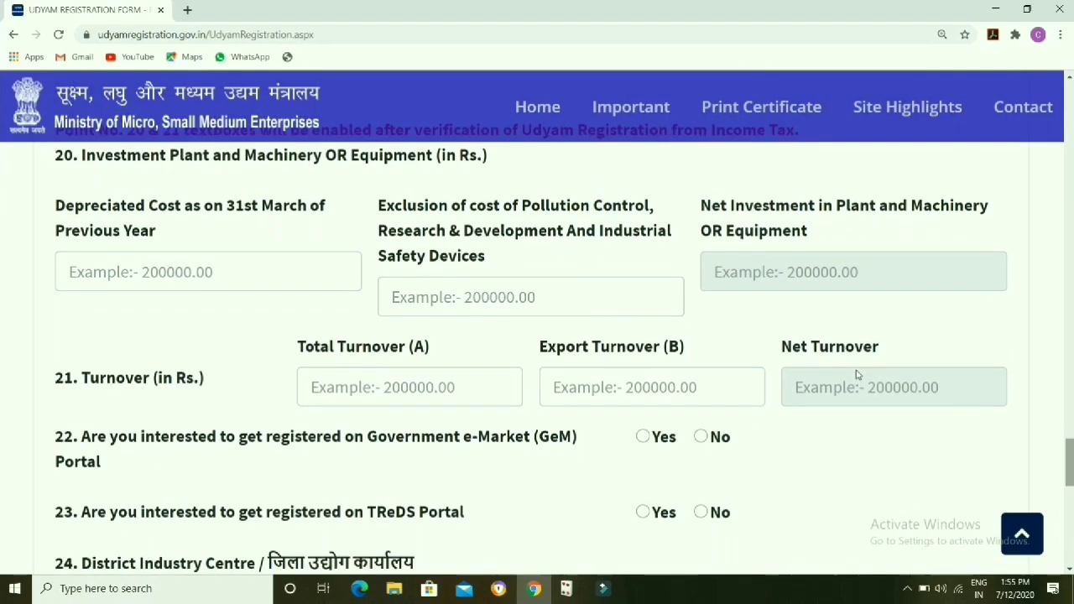
# Step: Enter 0 as the plant and machinery depreciated cost, leaving net investment at 0
pyautogui.scroll(1, 856, 370)
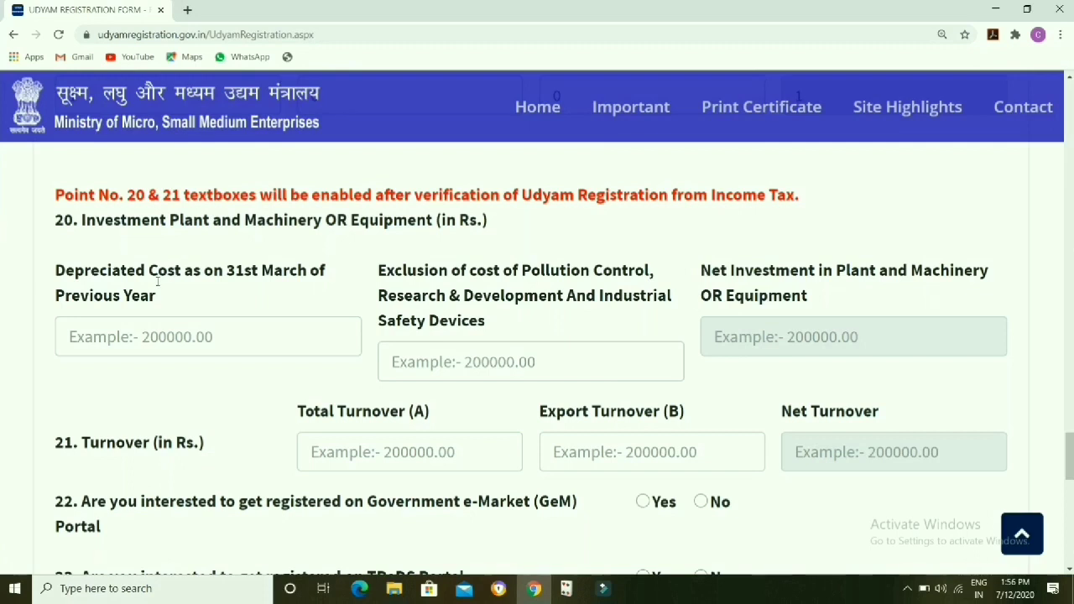
pyautogui.click(201, 334)
pyautogui.write('0')
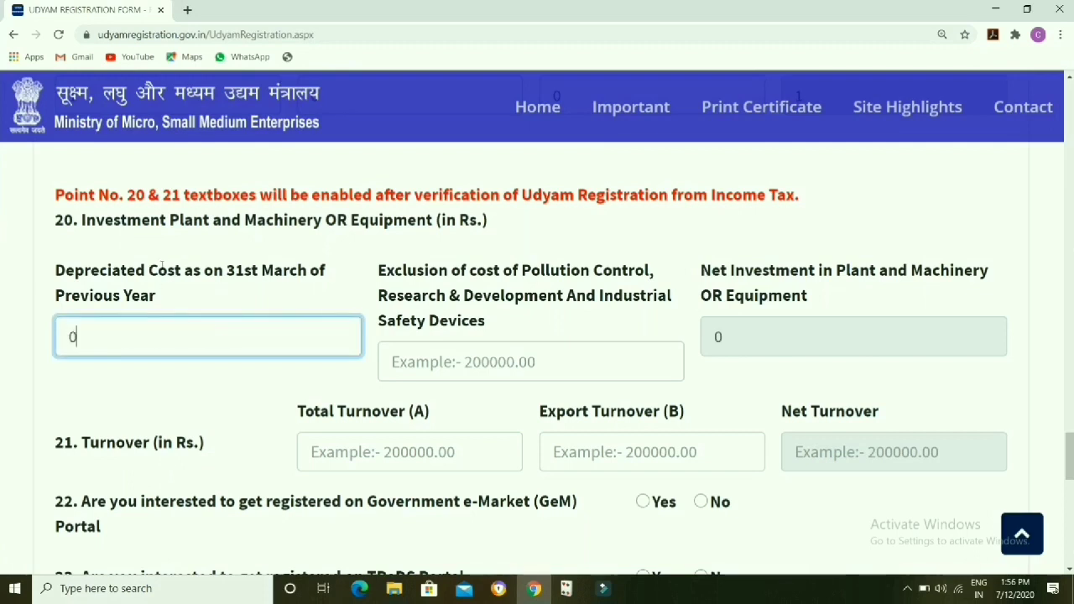
pyautogui.click(225, 389)
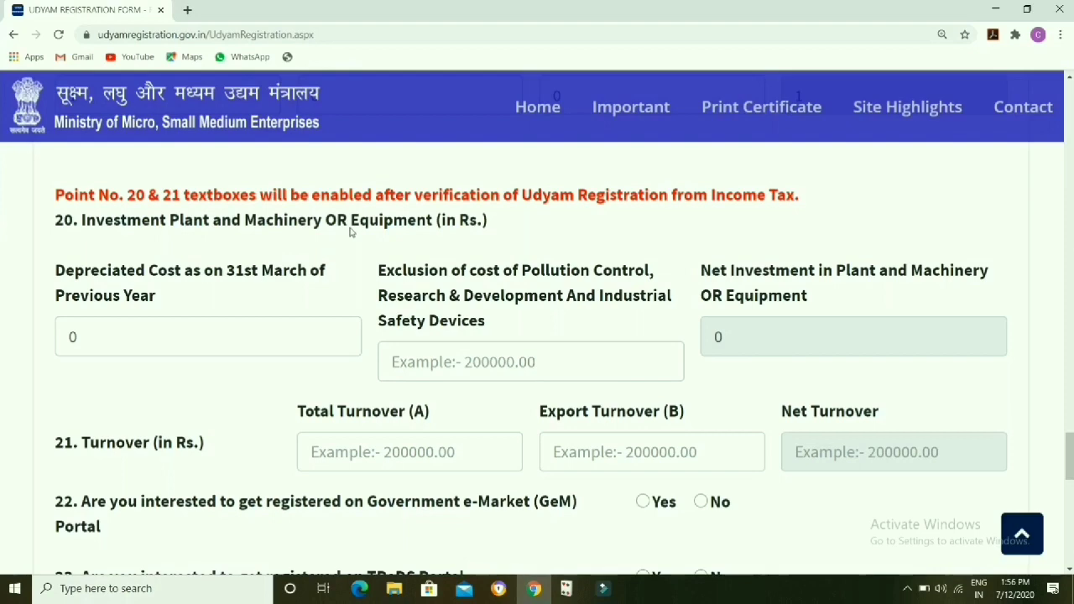
pyautogui.hotkey('ctrl', '+')
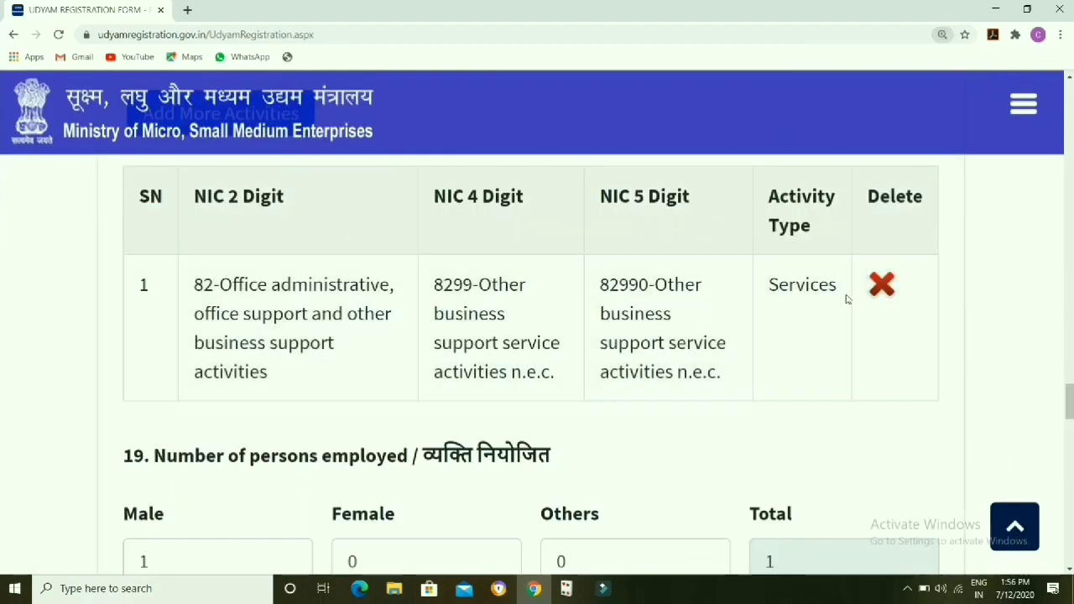
pyautogui.scroll(-4, 859, 318)
pyautogui.scroll(1, 859, 341)
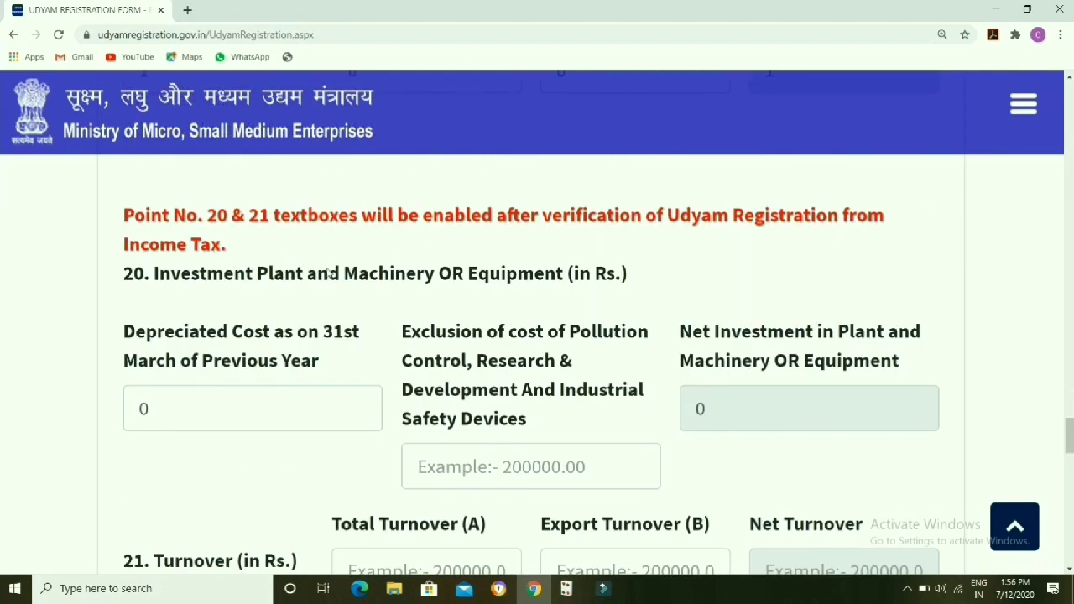
pyautogui.moveTo(410, 332)
pyautogui.mouseDown()
pyautogui.moveTo(570, 338)
pyautogui.moveTo(599, 361)
pyautogui.moveTo(572, 412)
pyautogui.mouseUp()
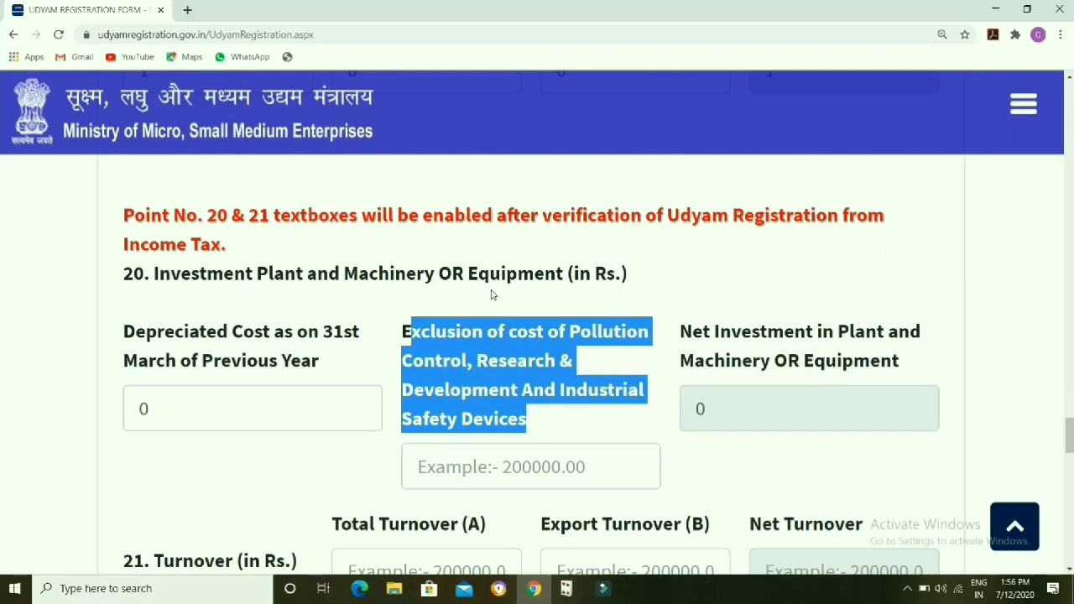
pyautogui.click(629, 355)
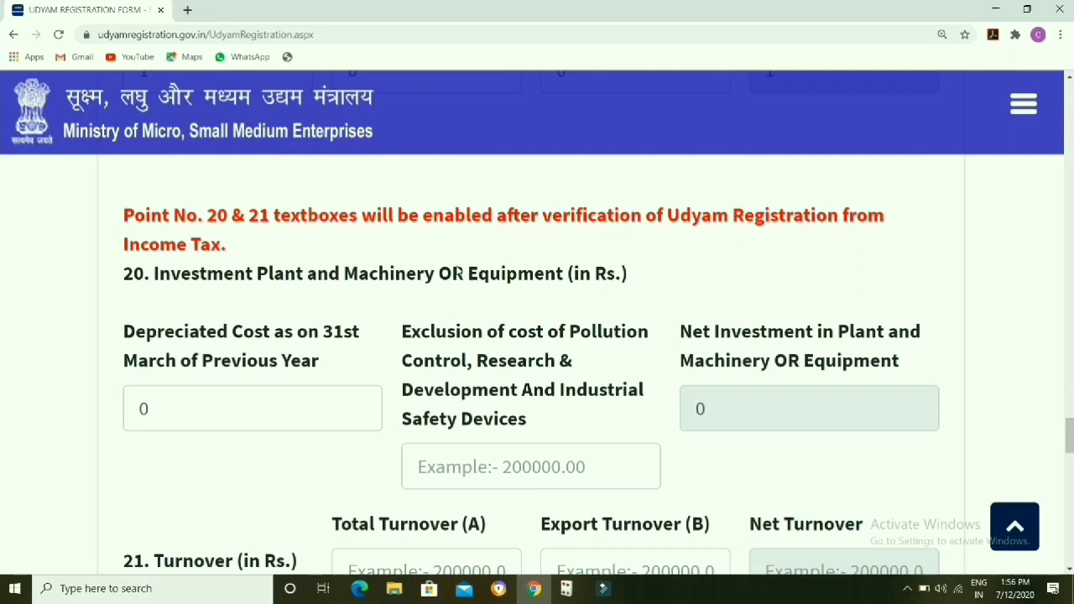
pyautogui.moveTo(476, 360)
pyautogui.mouseDown()
pyautogui.moveTo(492, 383)
pyautogui.moveTo(517, 393)
pyautogui.moveTo(528, 420)
pyautogui.mouseUp()
pyautogui.click(550, 411)
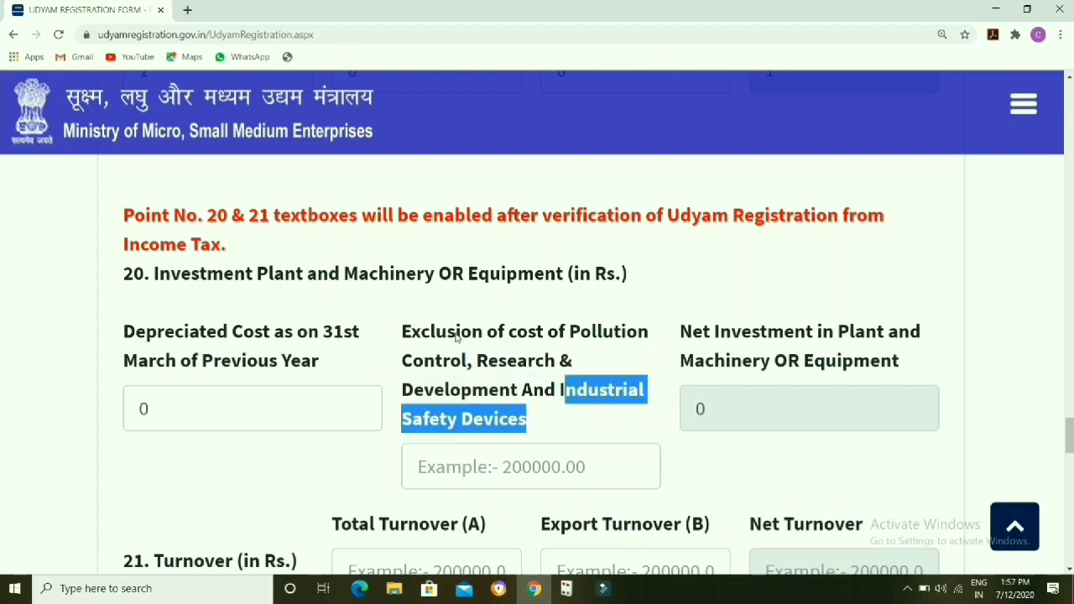
pyautogui.click(569, 415)
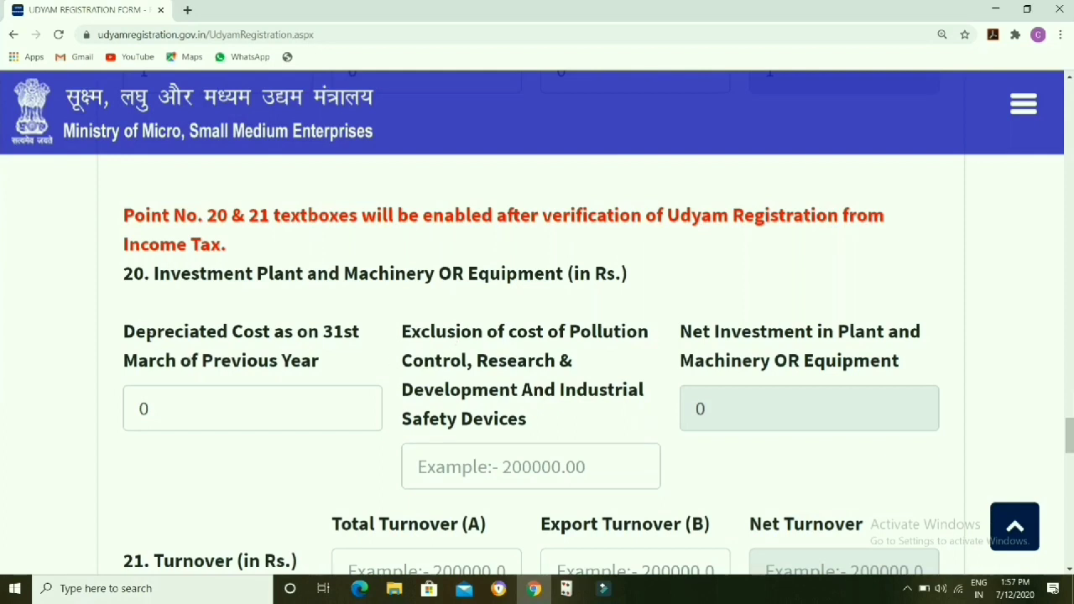
# Step: Enter demo values: 100000 for depreciated cost and 20000 for the pollution-control exclusion
pyautogui.doubleClick(184, 420)
pyautogui.write('100000')
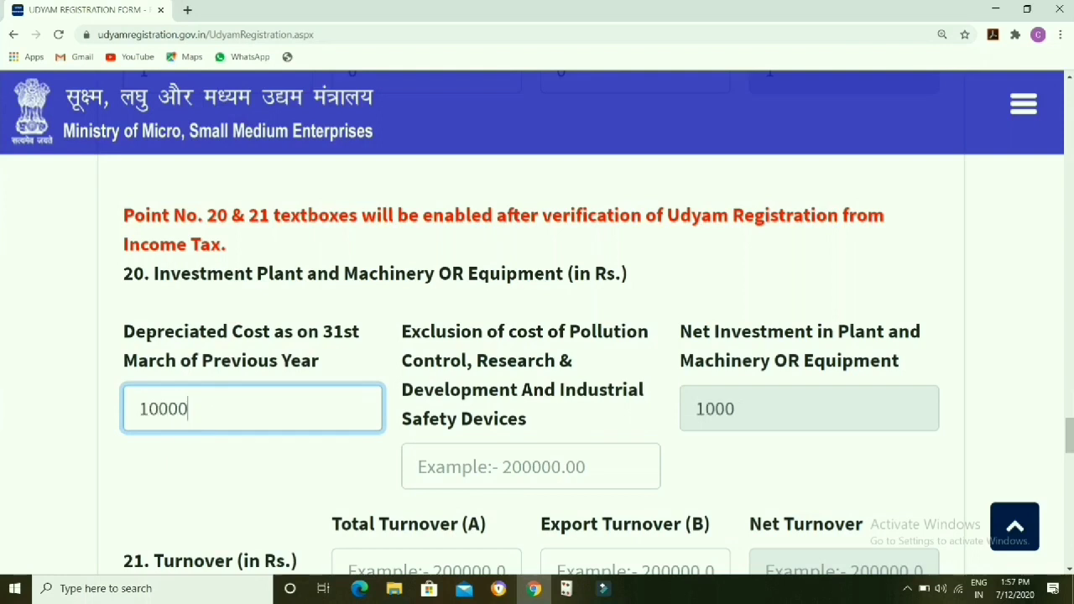
pyautogui.click(214, 473)
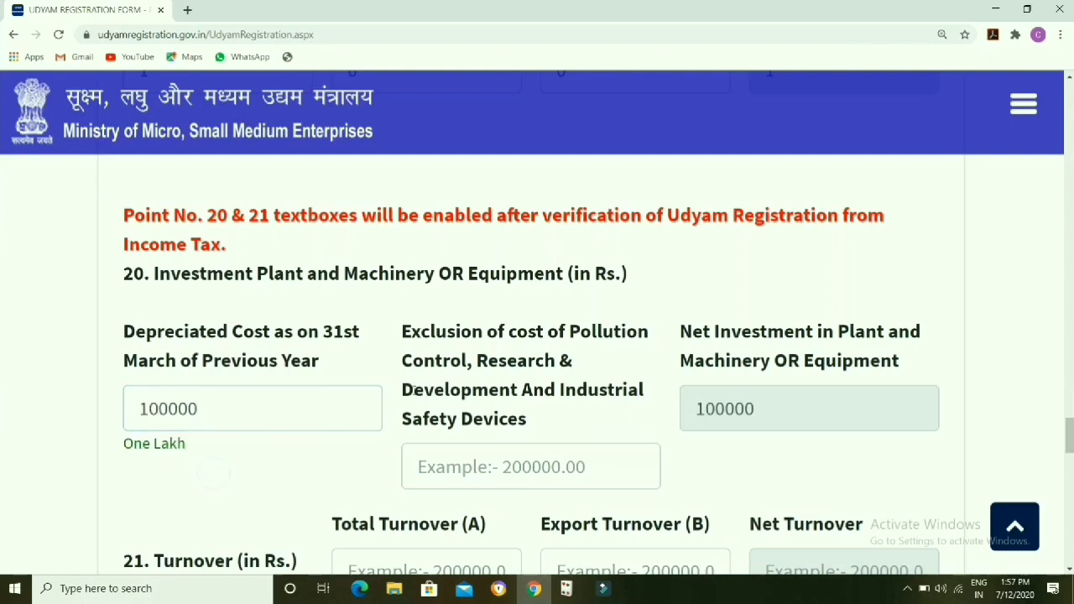
pyautogui.click(521, 473)
pyautogui.write('20000')
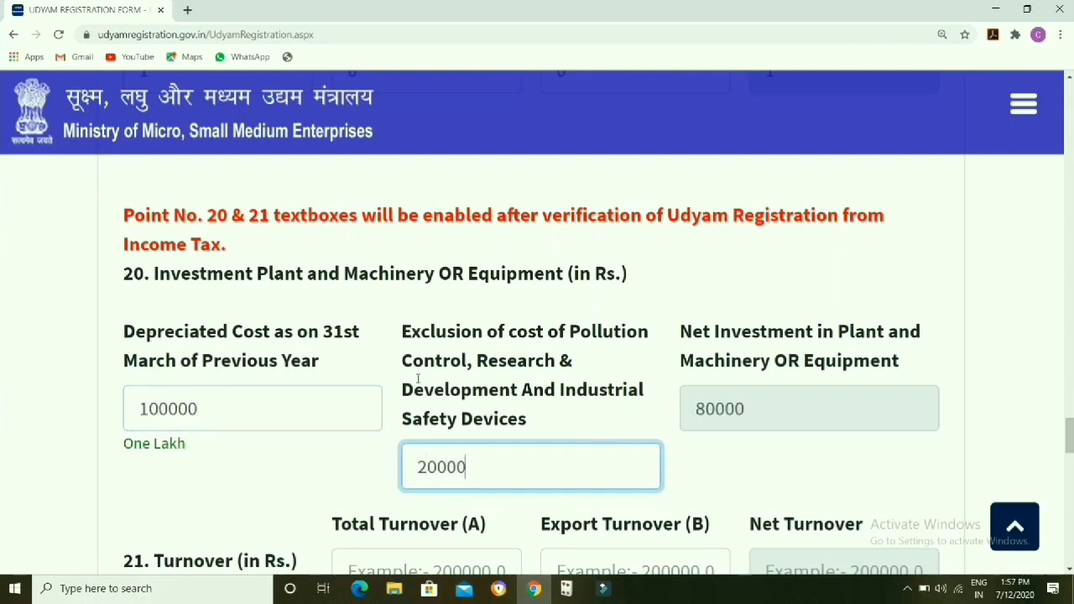
pyautogui.click(273, 383)
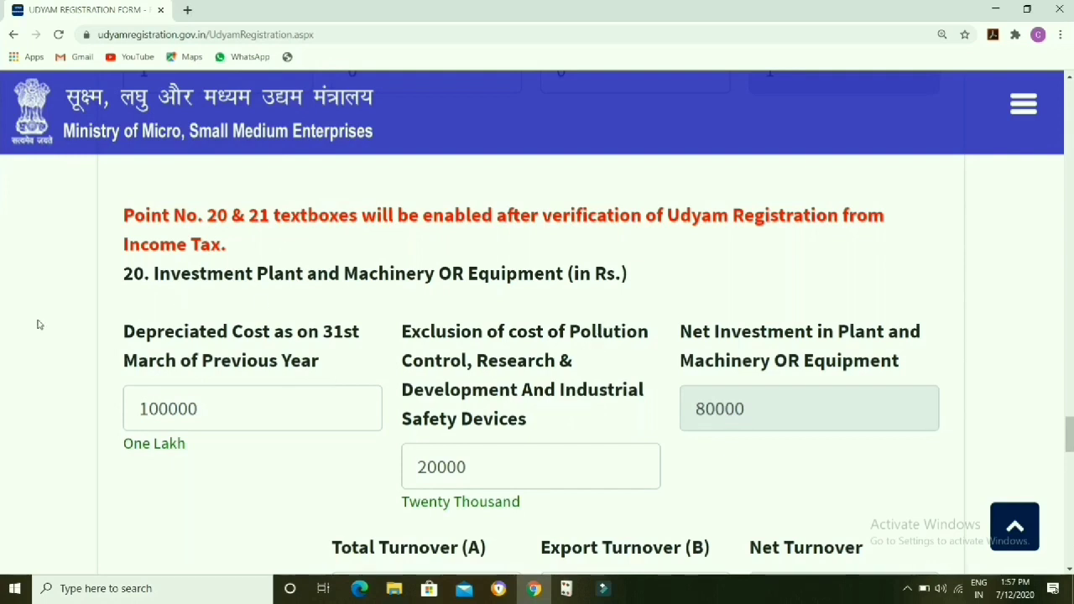
# Step: Overwrite both the depreciated cost and the exclusion amount with 0
pyautogui.click(348, 414)
pyautogui.hotkey('ctrl', 'a')
pyautogui.write('0')
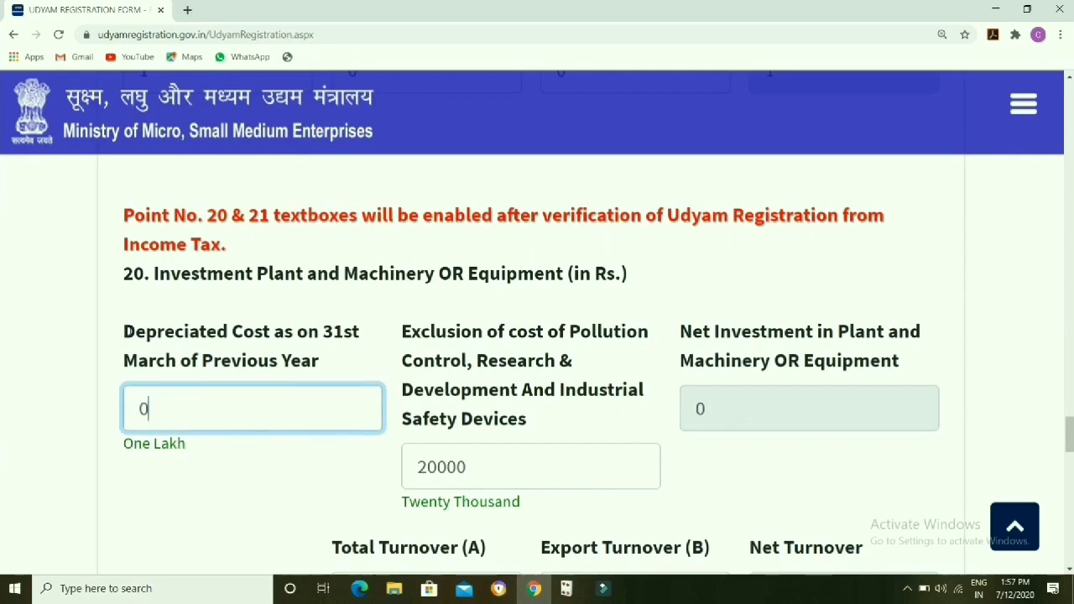
pyautogui.press('Tab')
pyautogui.hotkey('ctrl', 'a')
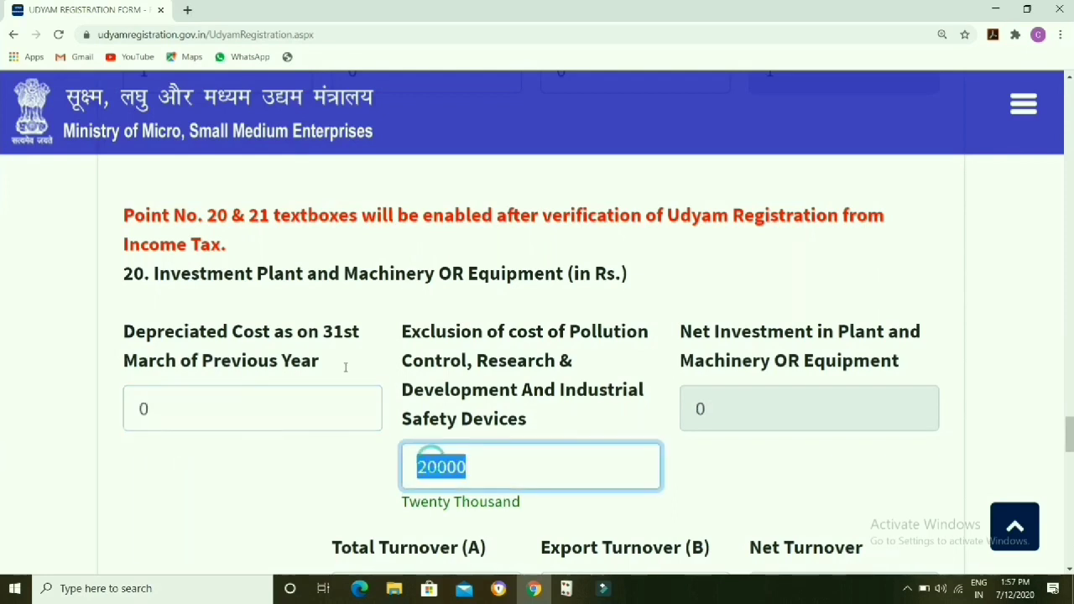
pyautogui.write('0')
pyautogui.click(335, 468)
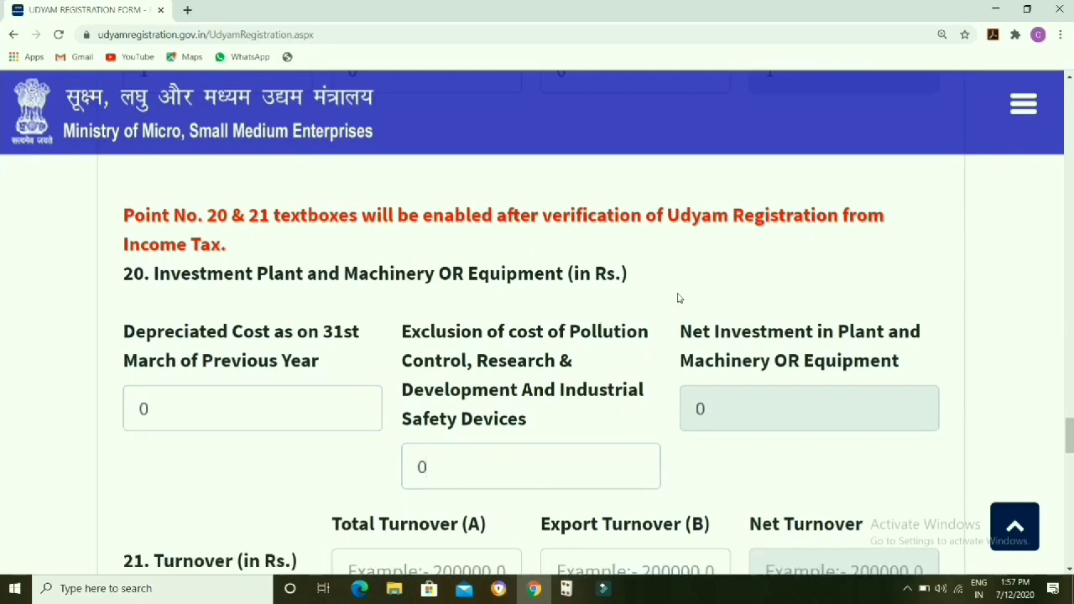
pyautogui.scroll(-3, 857, 356)
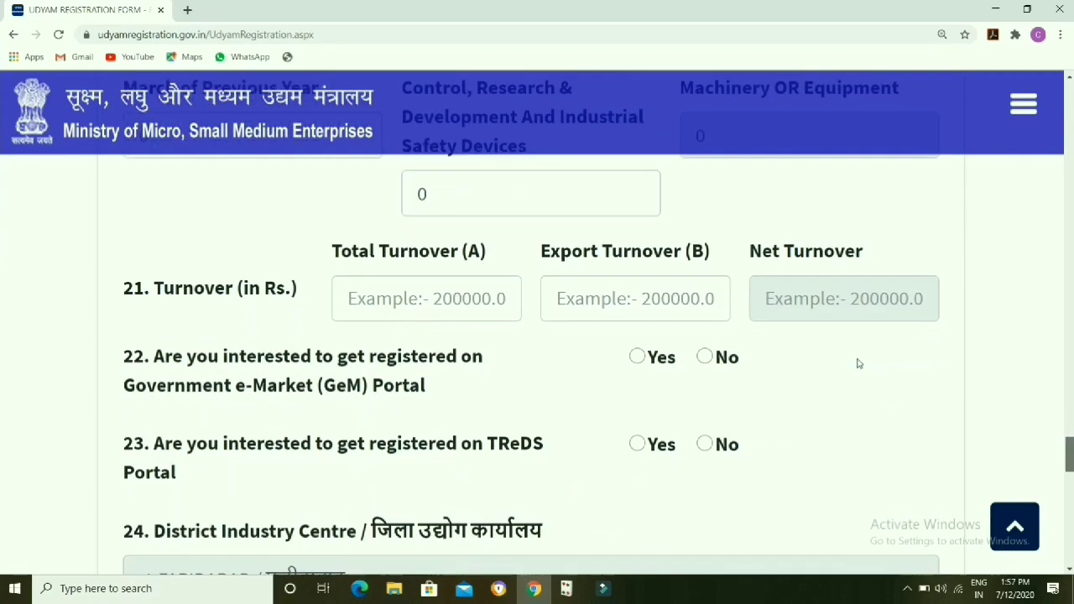
# Step: Enter 0 for both Total Turnover (A) and Export Turnover (B)
pyautogui.click(334, 239)
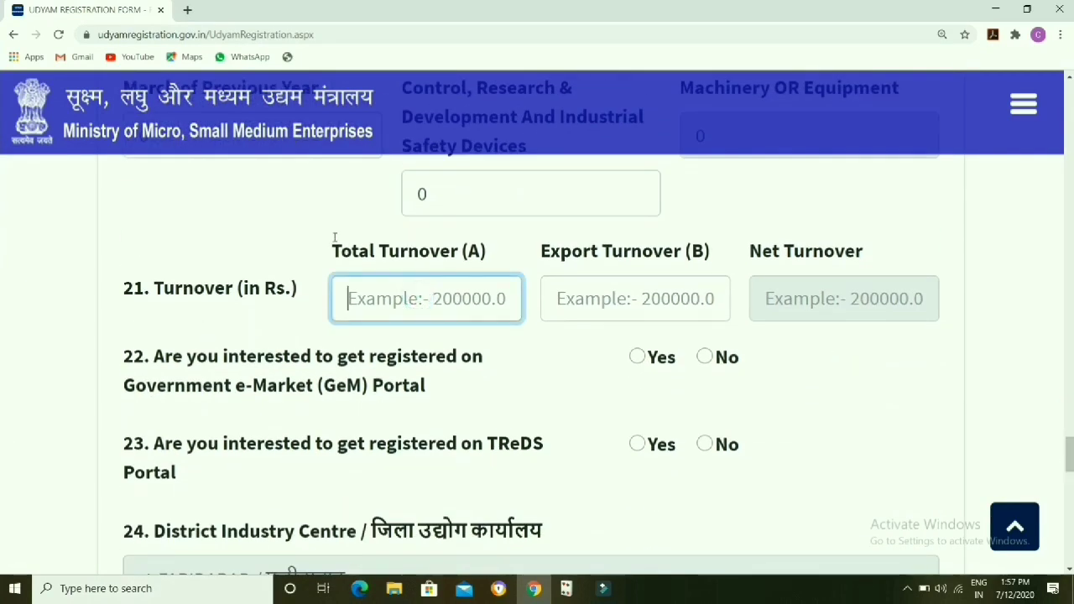
pyautogui.write('0')
pyautogui.click(463, 342)
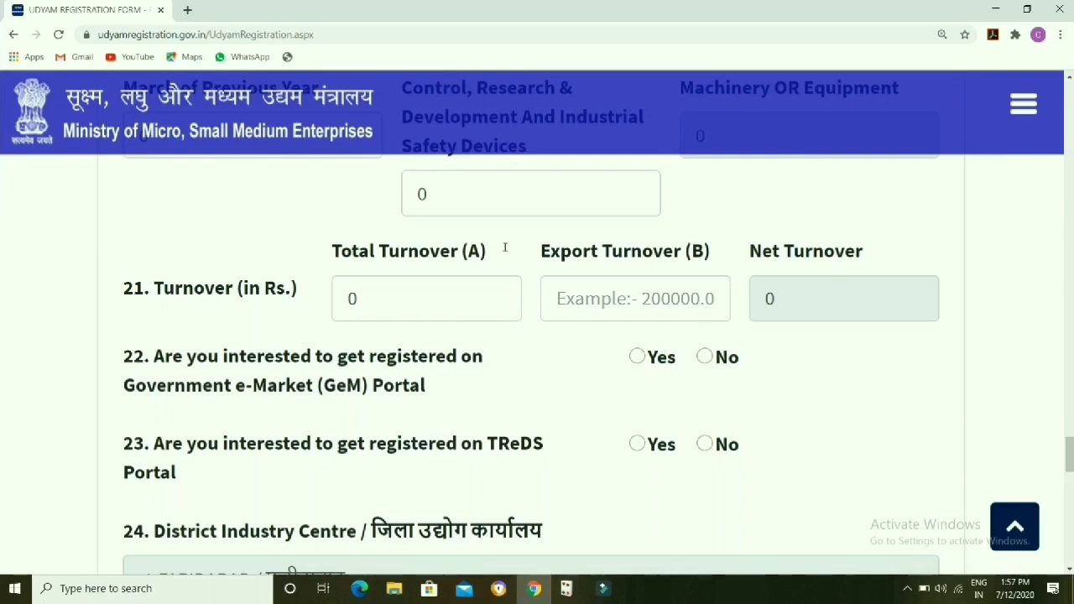
pyautogui.click(645, 304)
pyautogui.write('0')
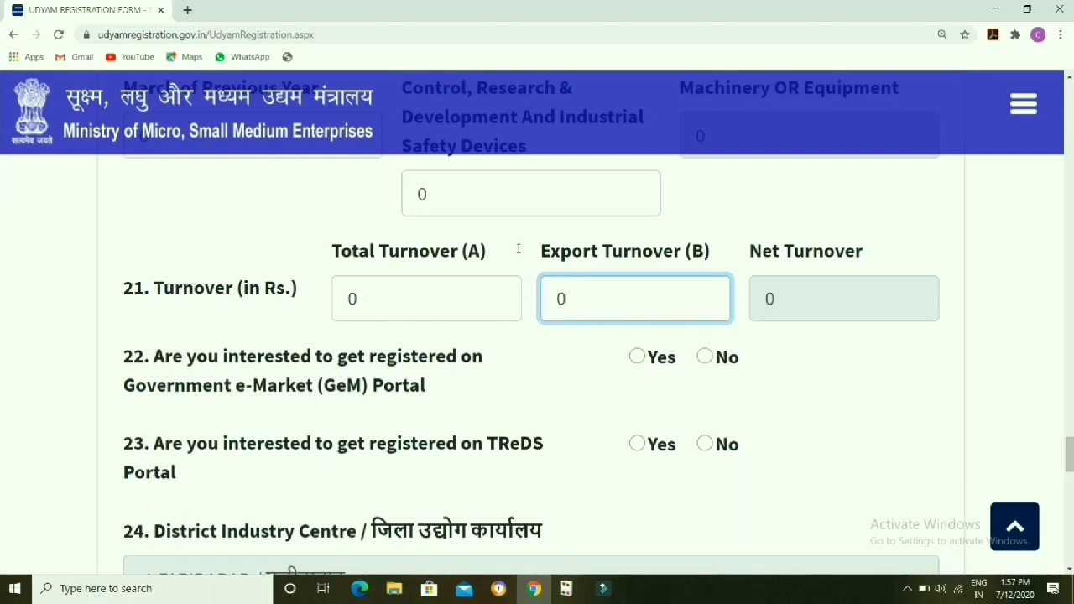
pyautogui.click(471, 280)
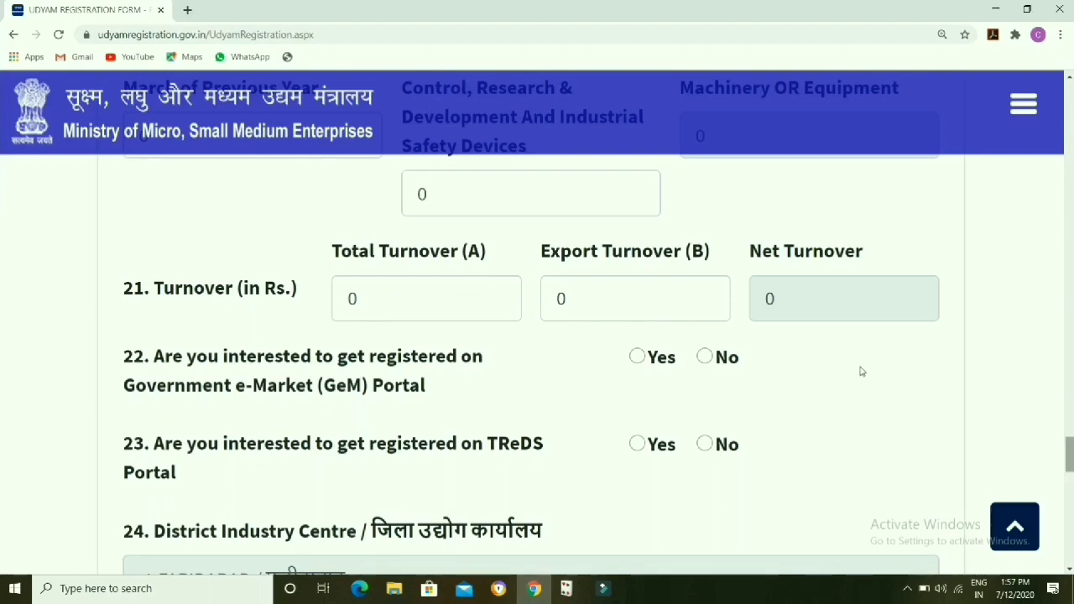
pyautogui.scroll(-1, 859, 377)
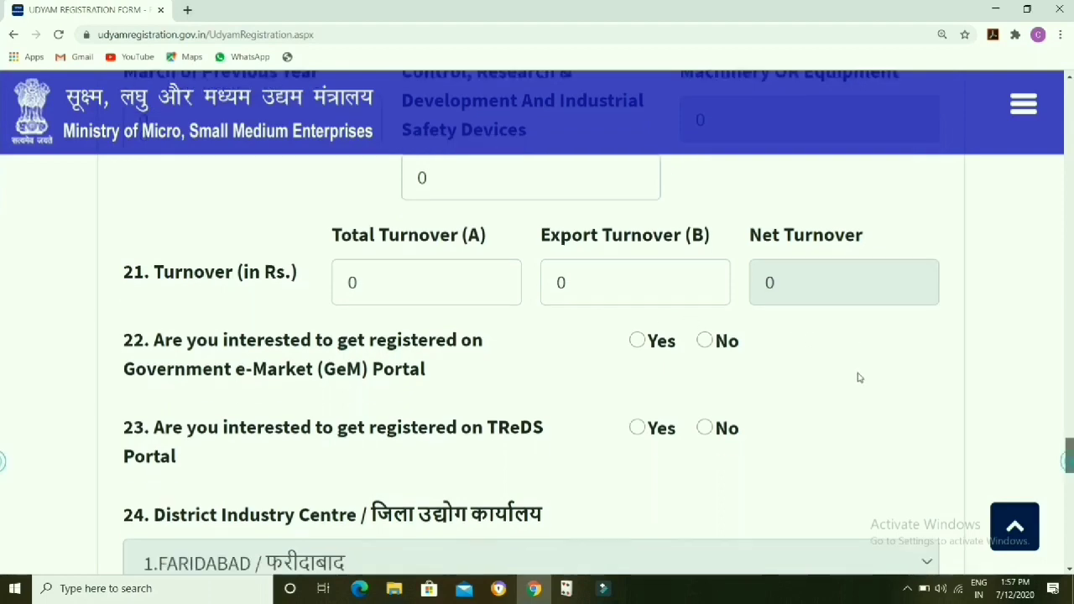
# Step: Select Yes for GeM portal registration (question 22) and TReDS portal registration (question 23)
pyautogui.scroll(-2, 859, 378)
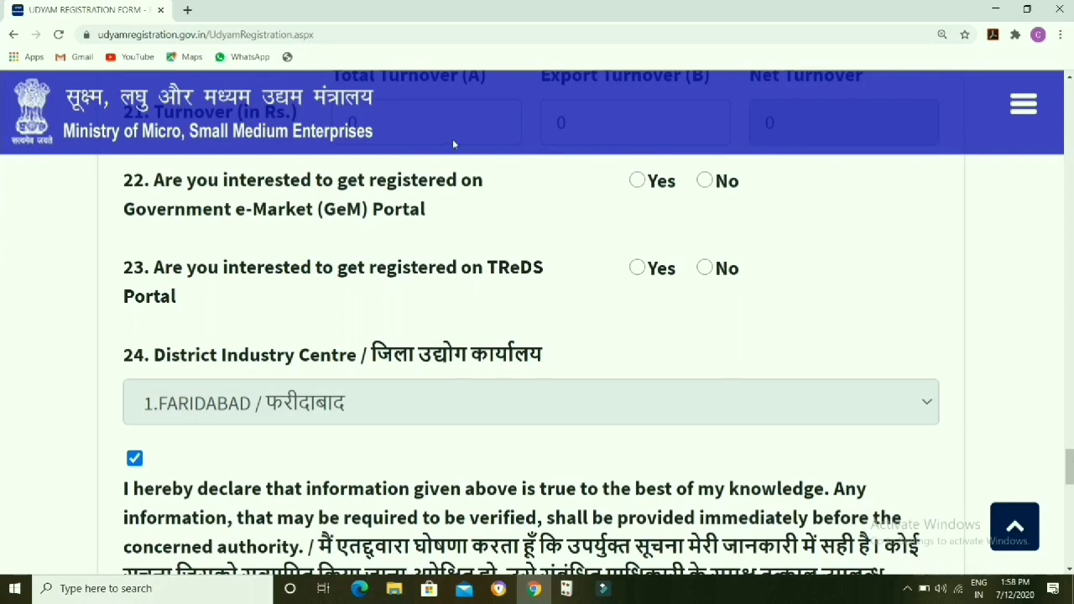
pyautogui.click(637, 180)
pyautogui.click(637, 267)
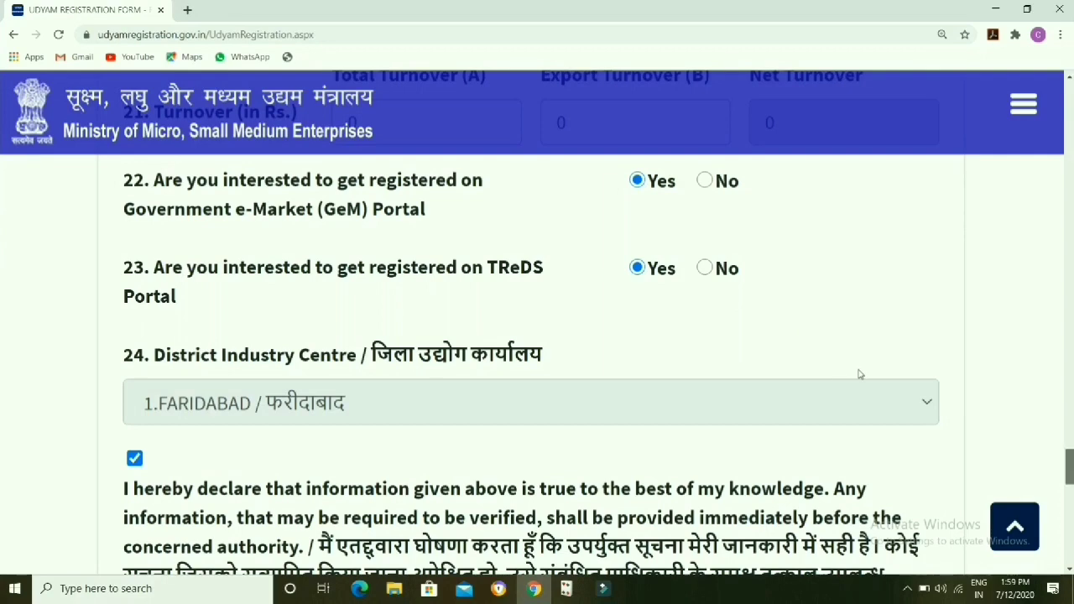
pyautogui.scroll(-3, 859, 375)
pyautogui.scroll(2, 859, 378)
pyautogui.scroll(1, 858, 378)
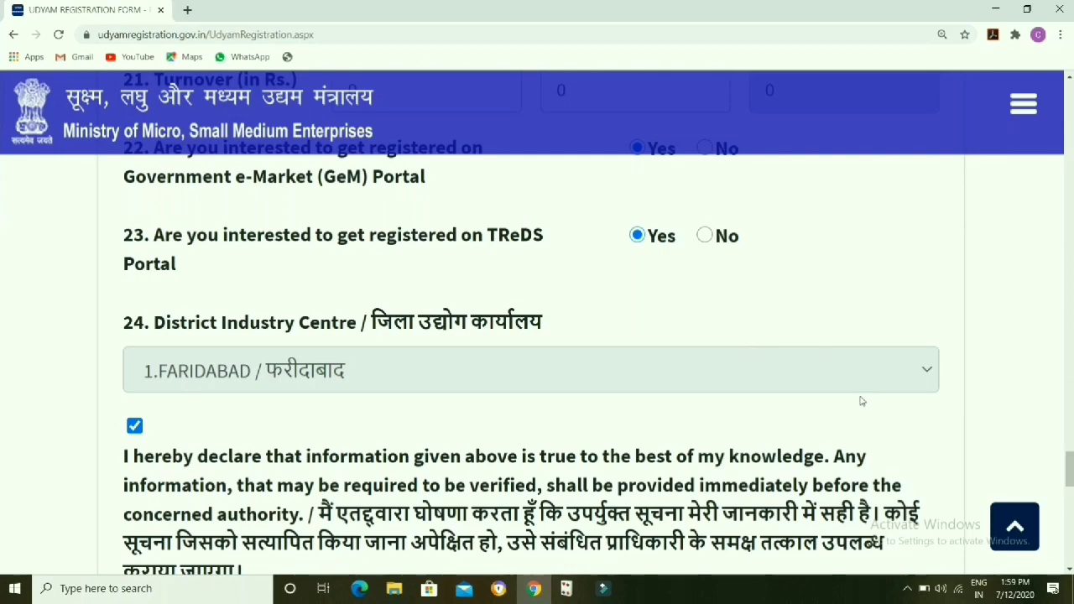
pyautogui.scroll(-5, 859, 395)
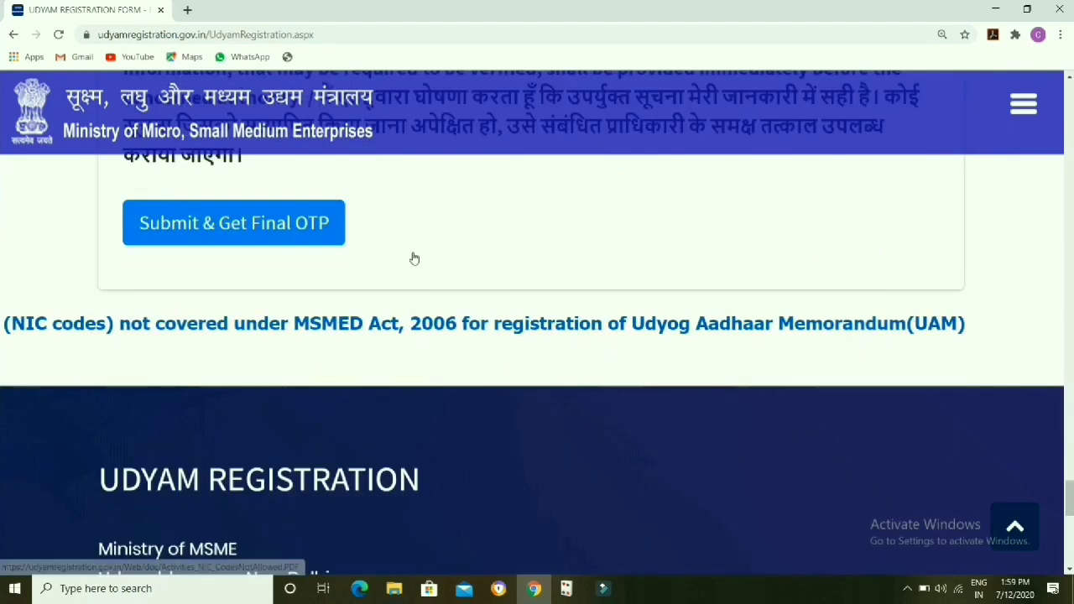
pyautogui.click(222, 223)
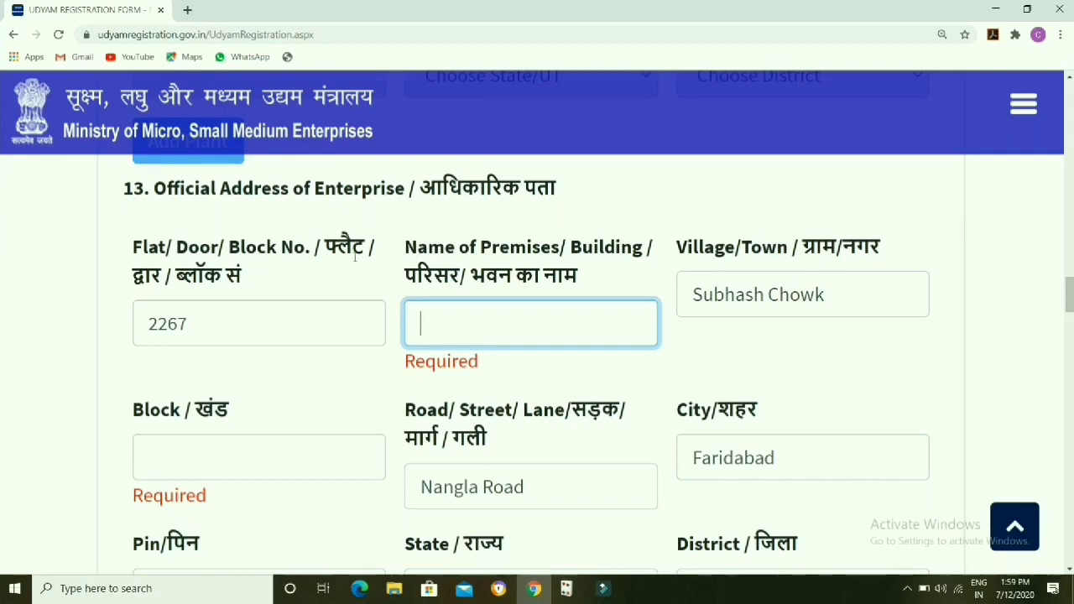
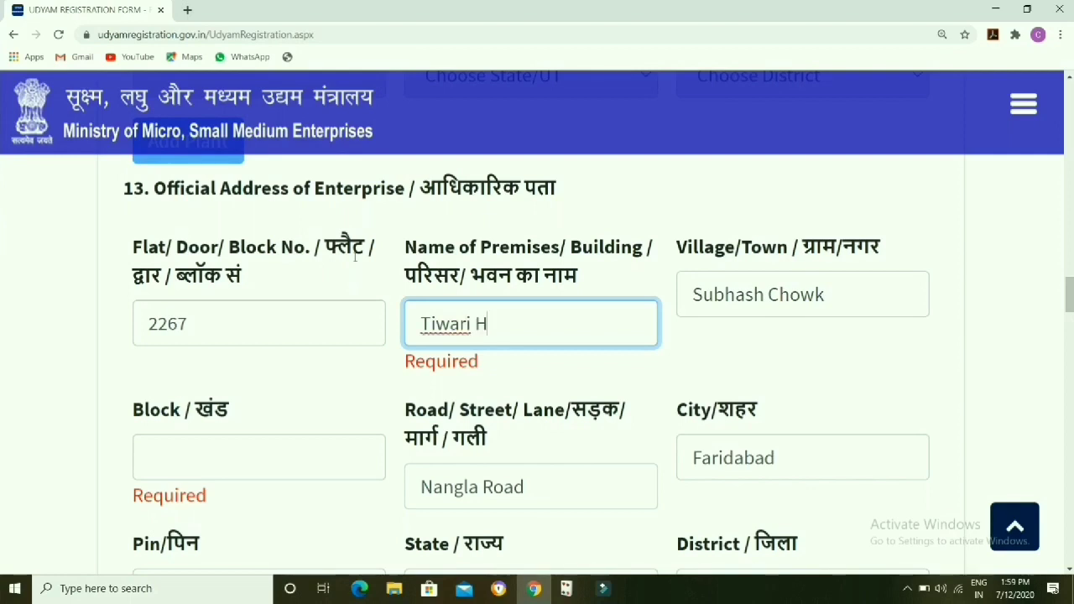
pyautogui.click(81, 317)
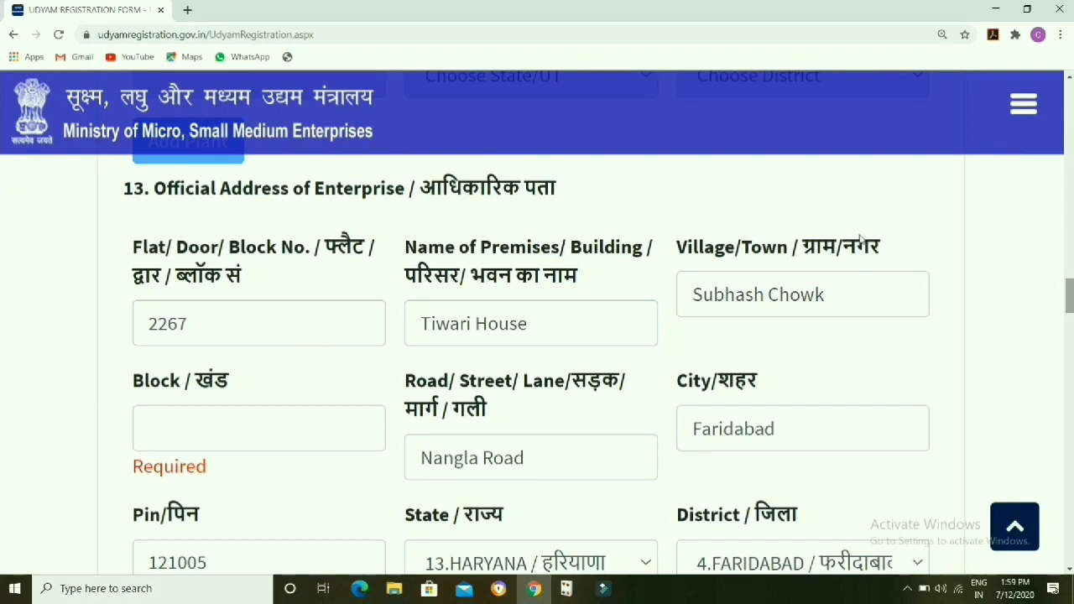
pyautogui.scroll(-1, 856, 247)
pyautogui.press('Tab')
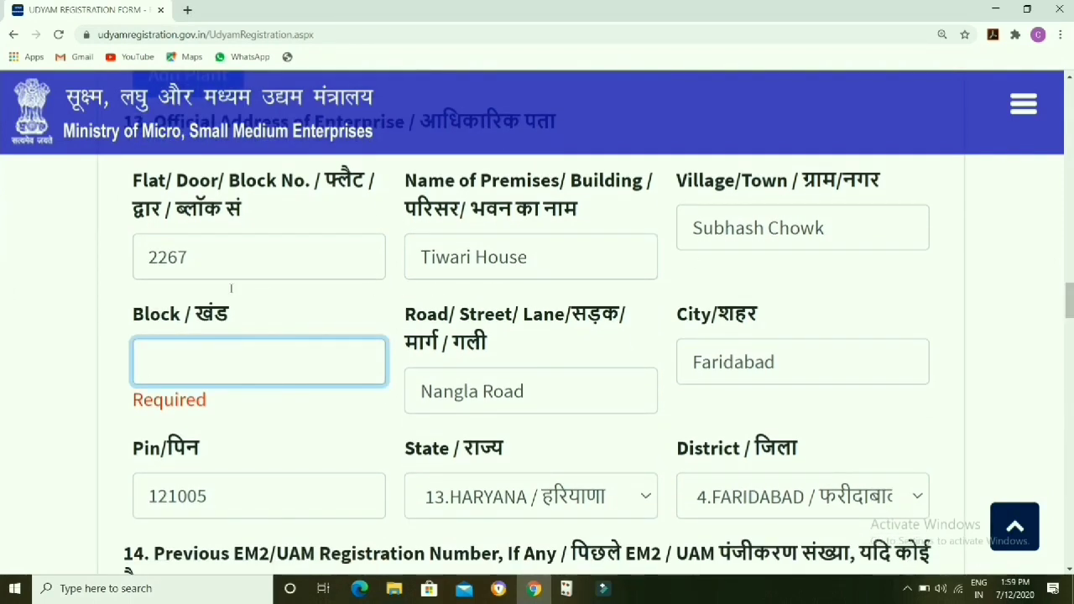
pyautogui.write('Gazipur')
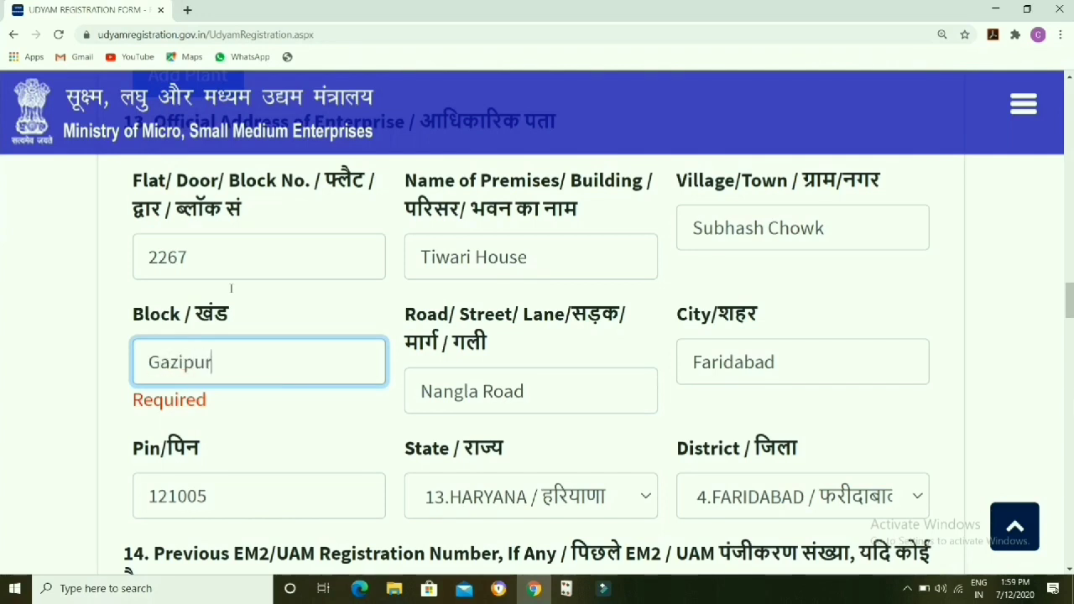
pyautogui.click(780, 290)
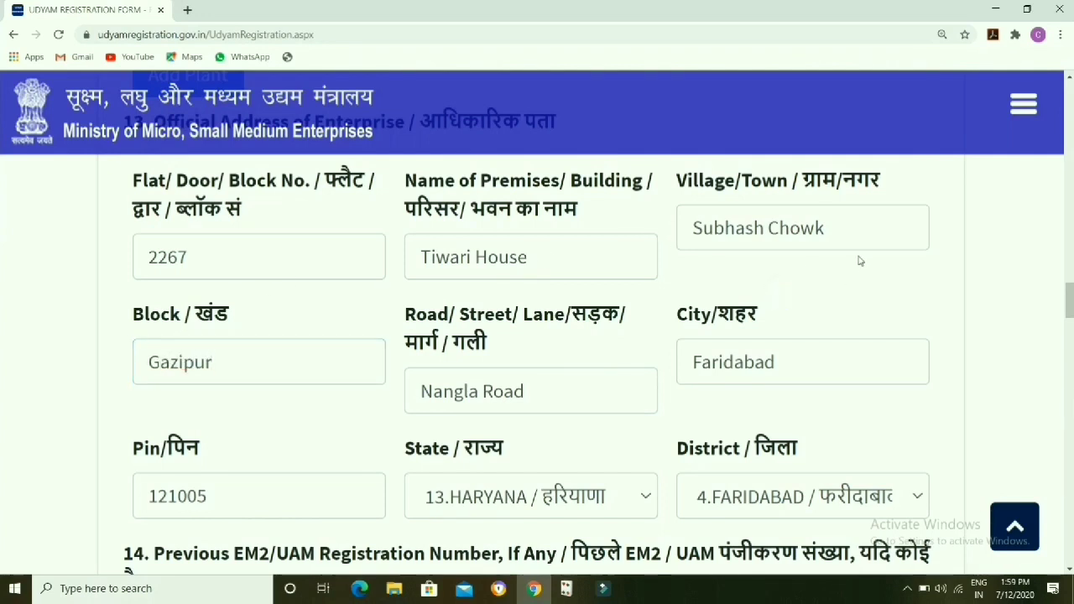
pyautogui.scroll(-3, 862, 277)
# Step: Pick 1 April 2020 in the calendar as the date of commencement
pyautogui.scroll(-3, 862, 281)
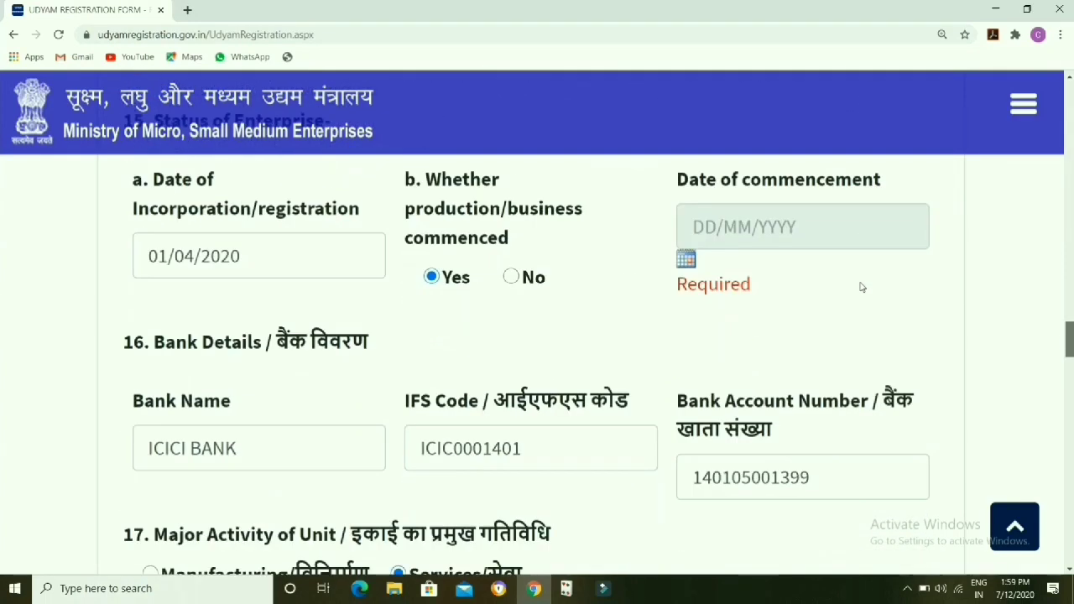
pyautogui.scroll(1, 864, 286)
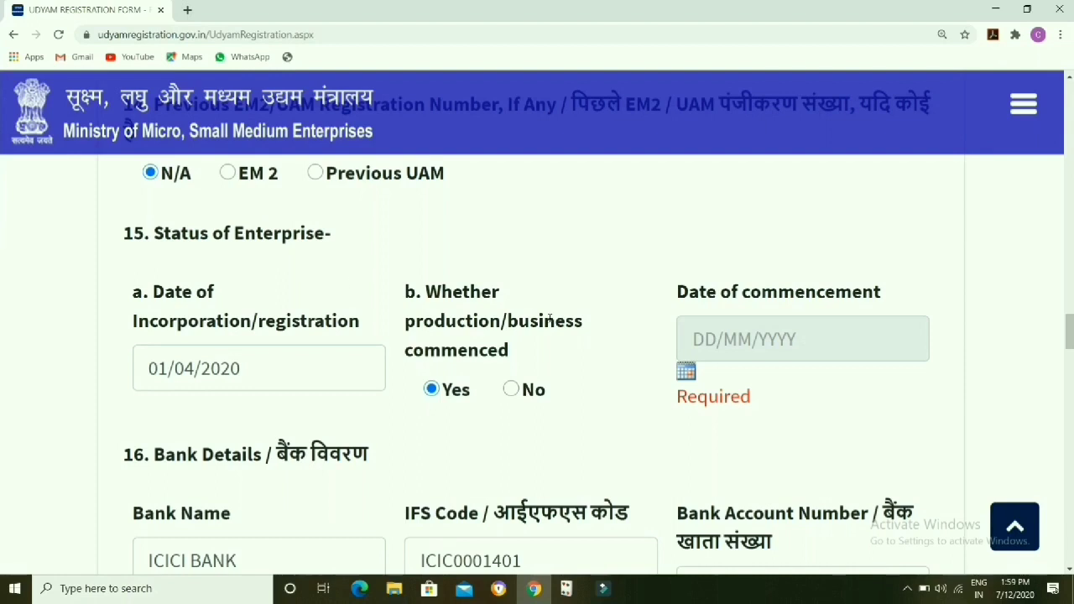
pyautogui.click(686, 373)
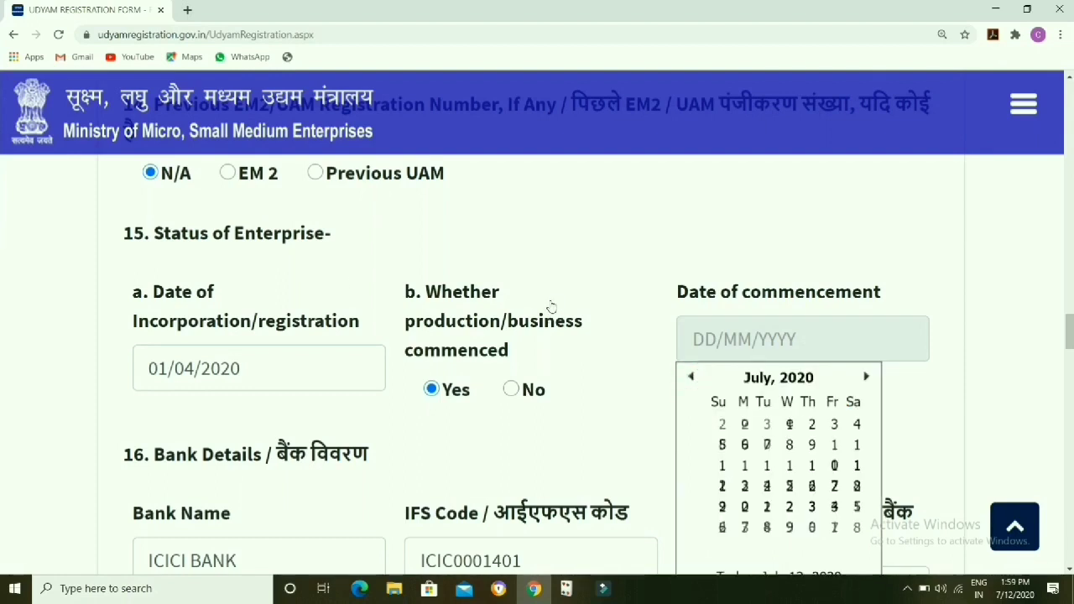
pyautogui.click(691, 376)
pyautogui.click(691, 376)
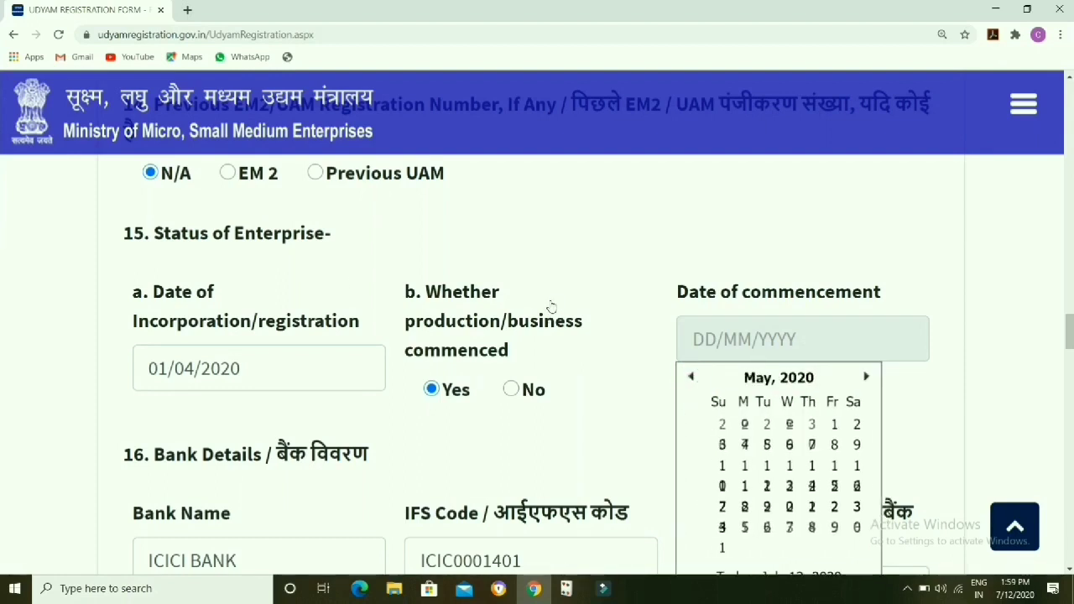
pyautogui.click(691, 376)
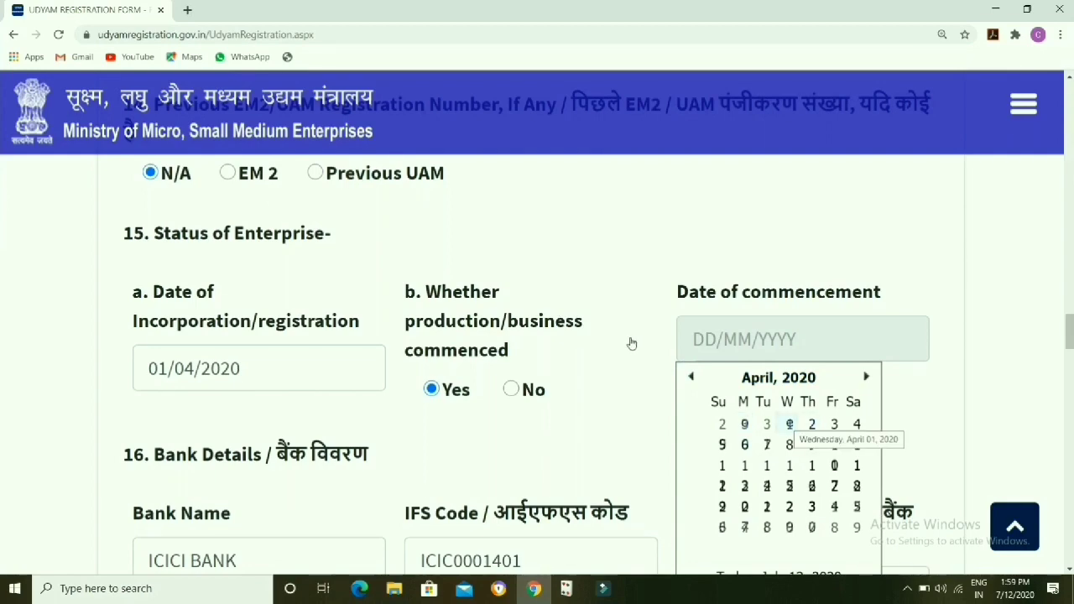
pyautogui.click(789, 424)
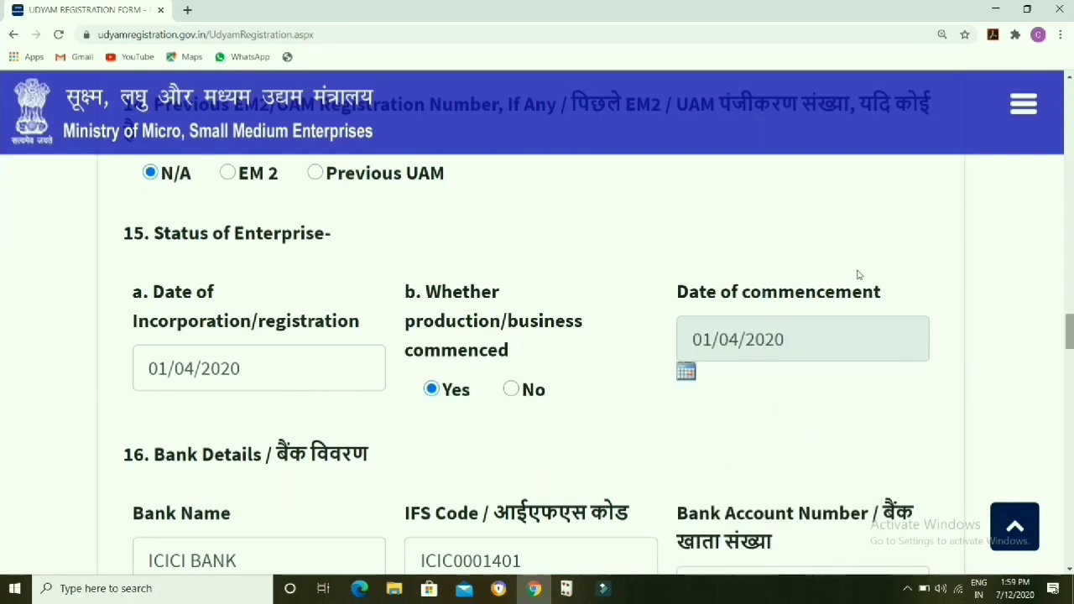
pyautogui.scroll(-10, 858, 274)
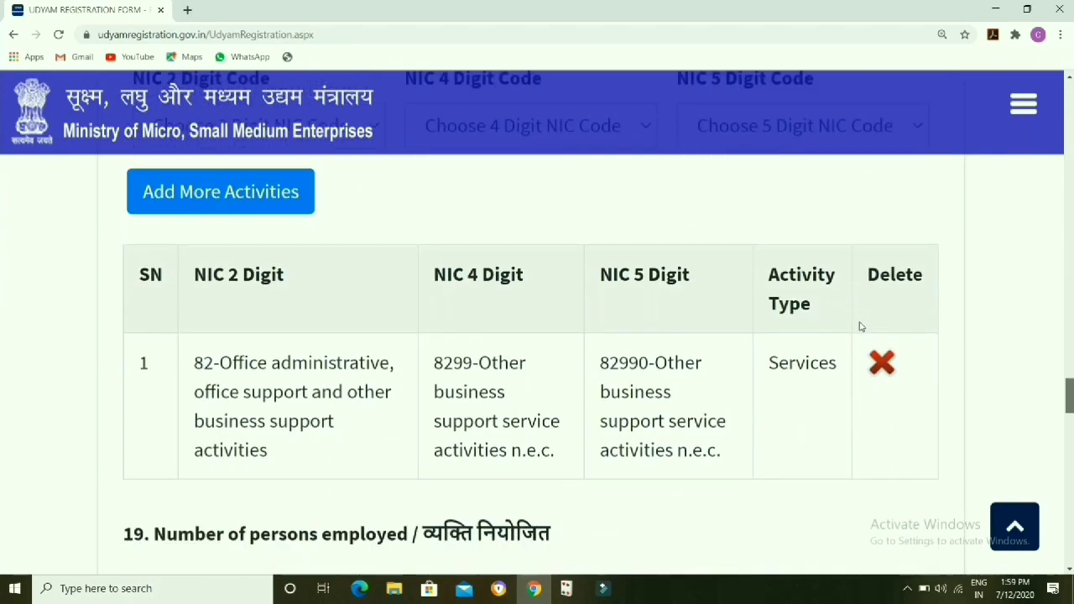
pyautogui.scroll(-10, 859, 327)
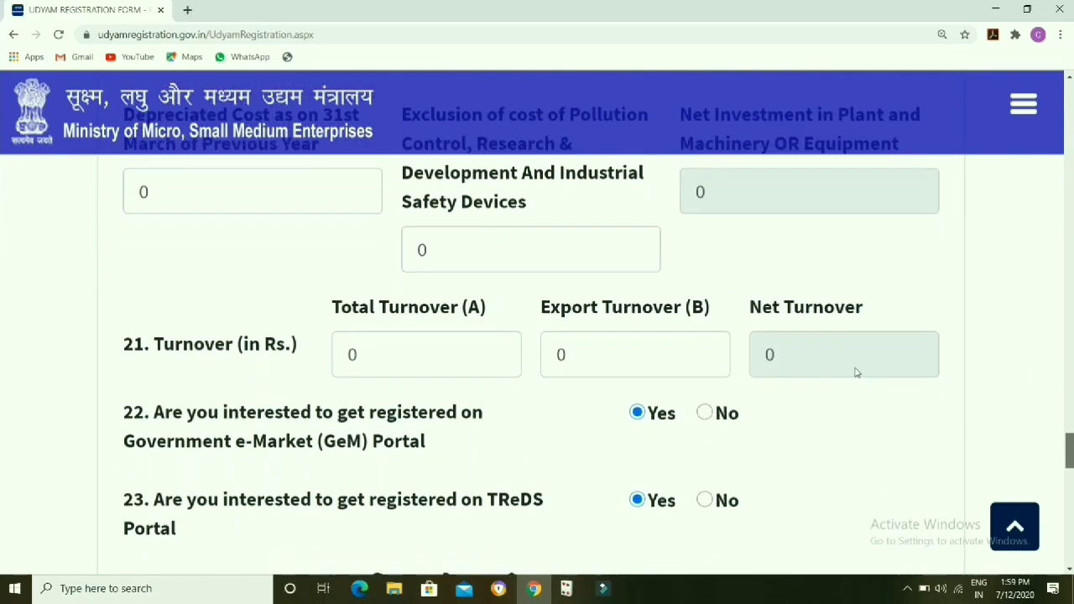
pyautogui.scroll(-7, 856, 372)
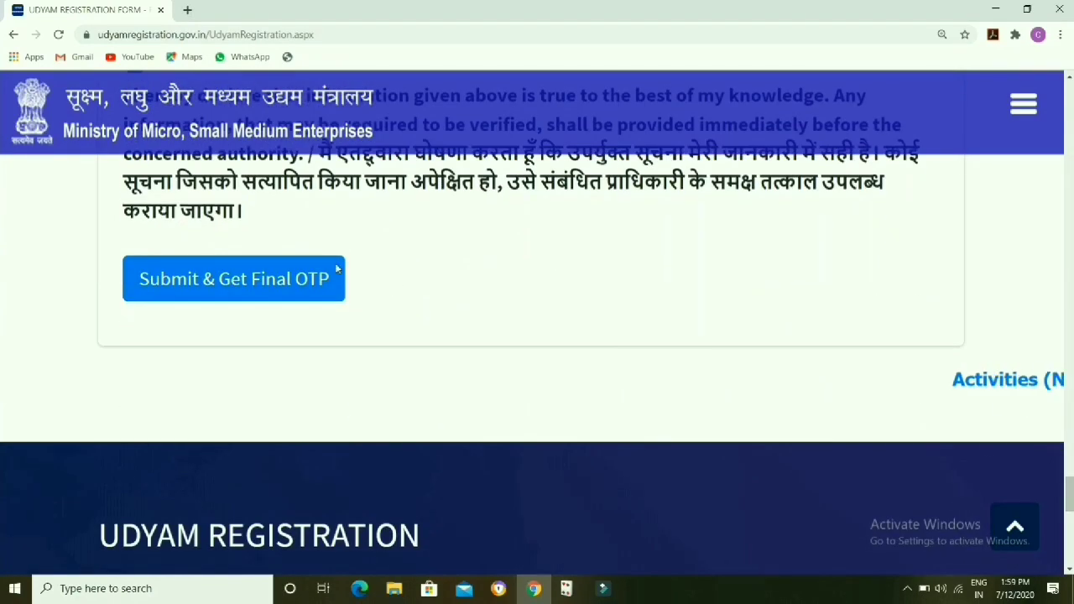
# Step: Request the final OTP, enter the verification code and received OTP, and confirm final submission
pyautogui.click(336, 269)
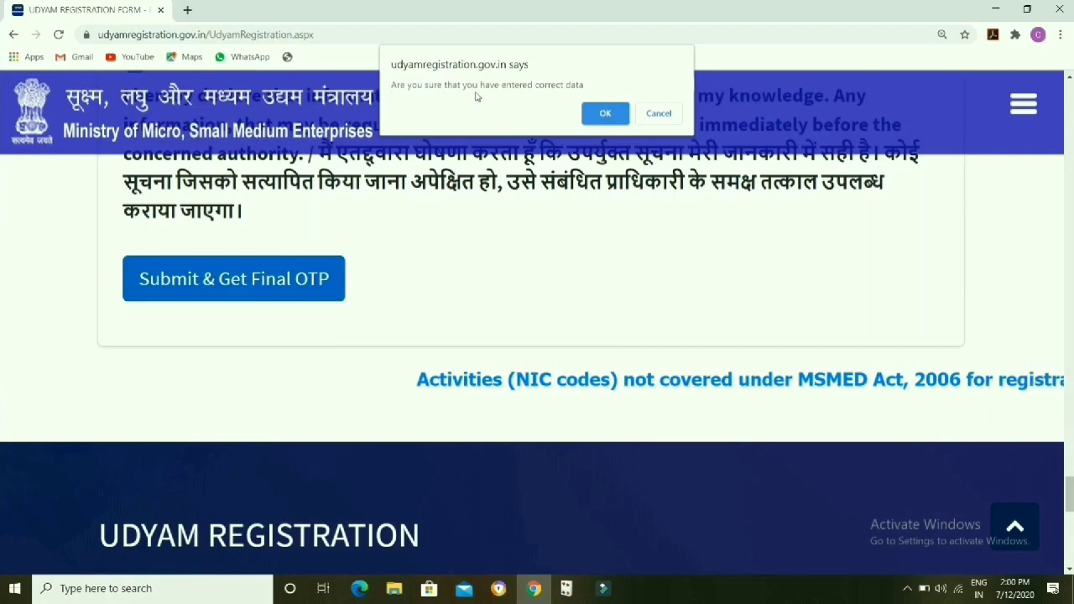
pyautogui.press('Return')
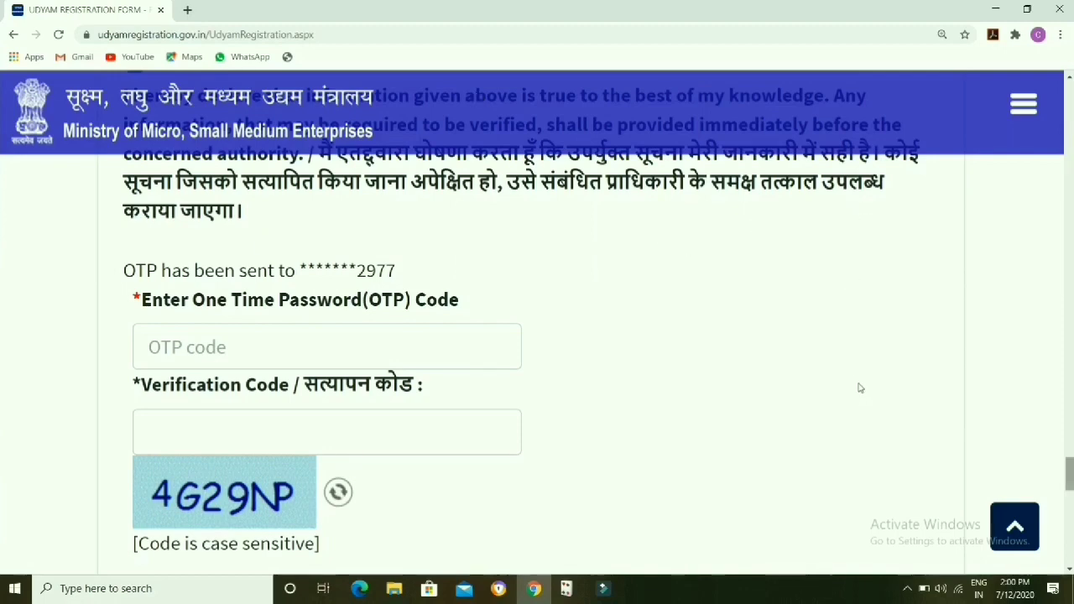
pyautogui.scroll(-1, 858, 391)
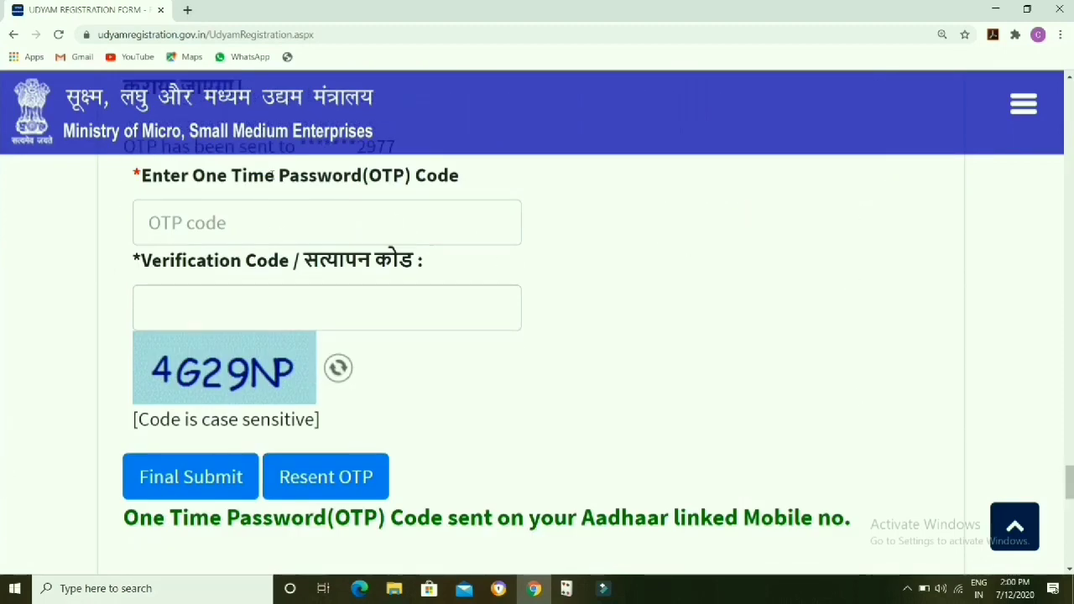
pyautogui.press('Tab')
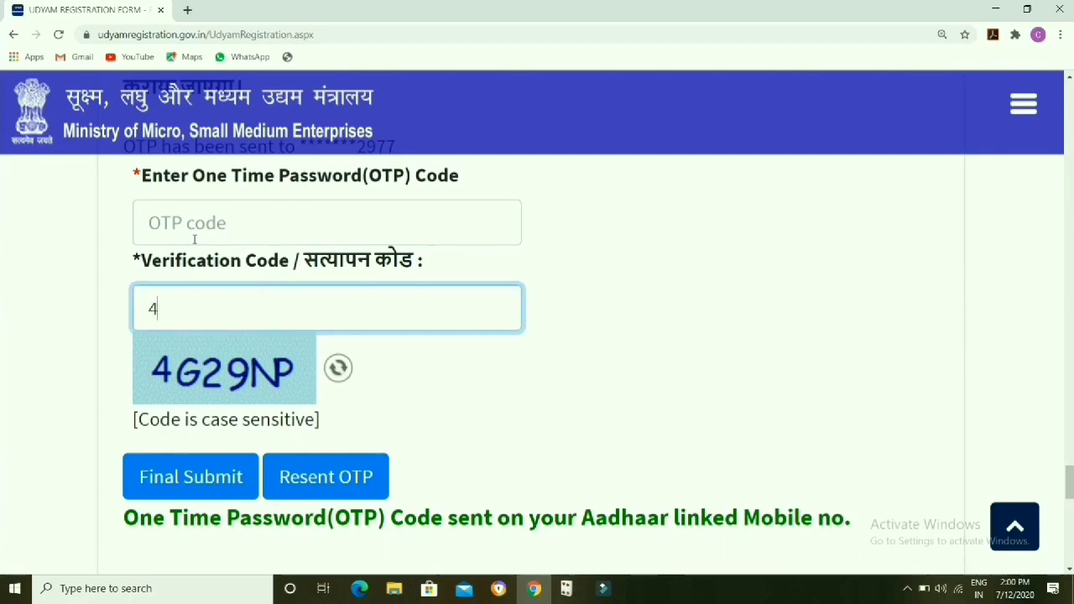
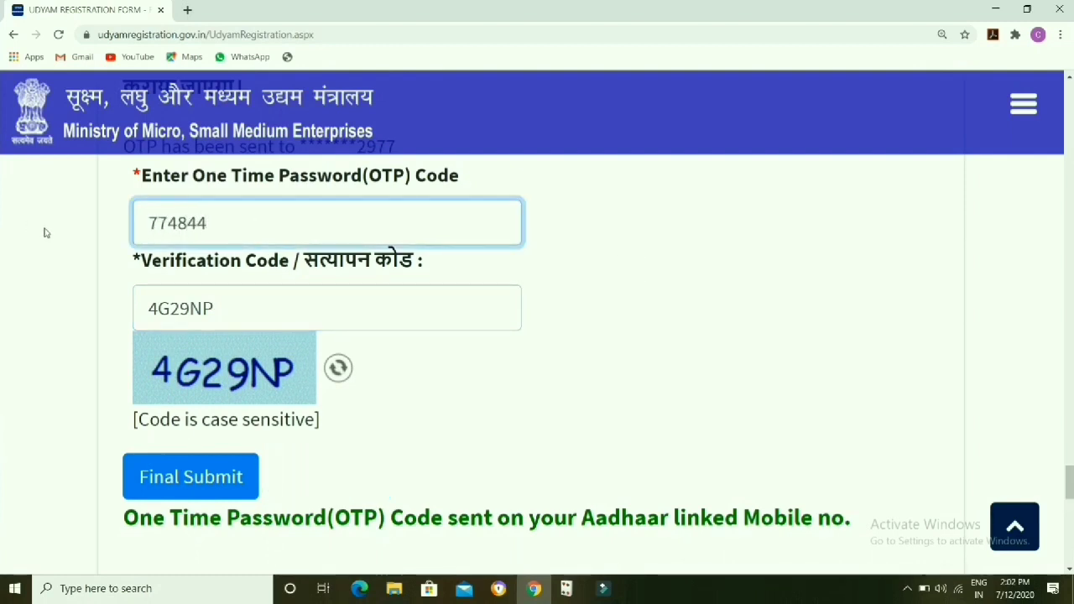
pyautogui.press('Return')
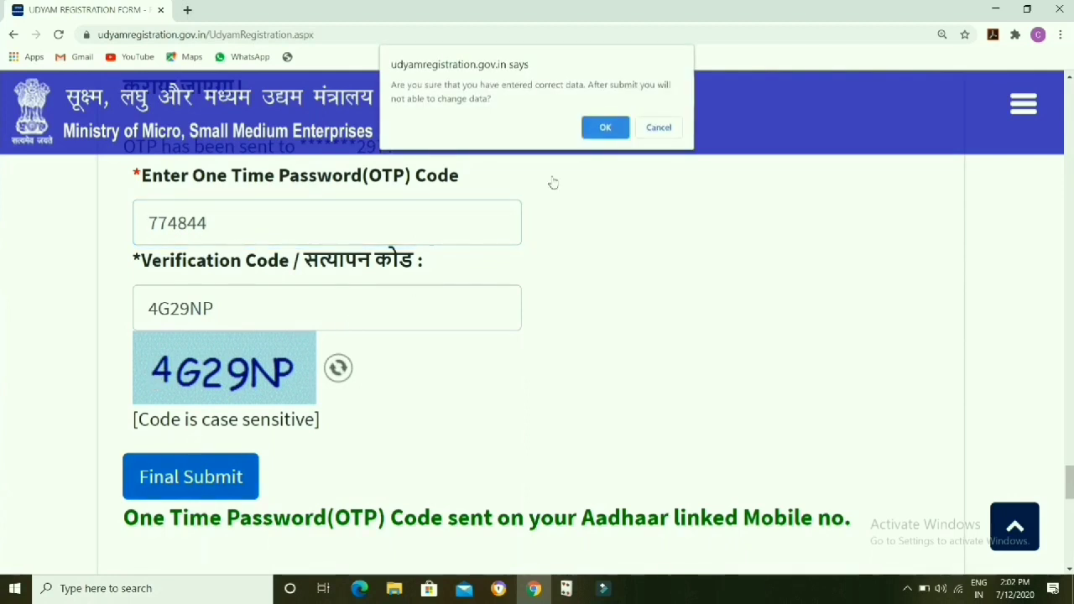
pyautogui.press('Return')
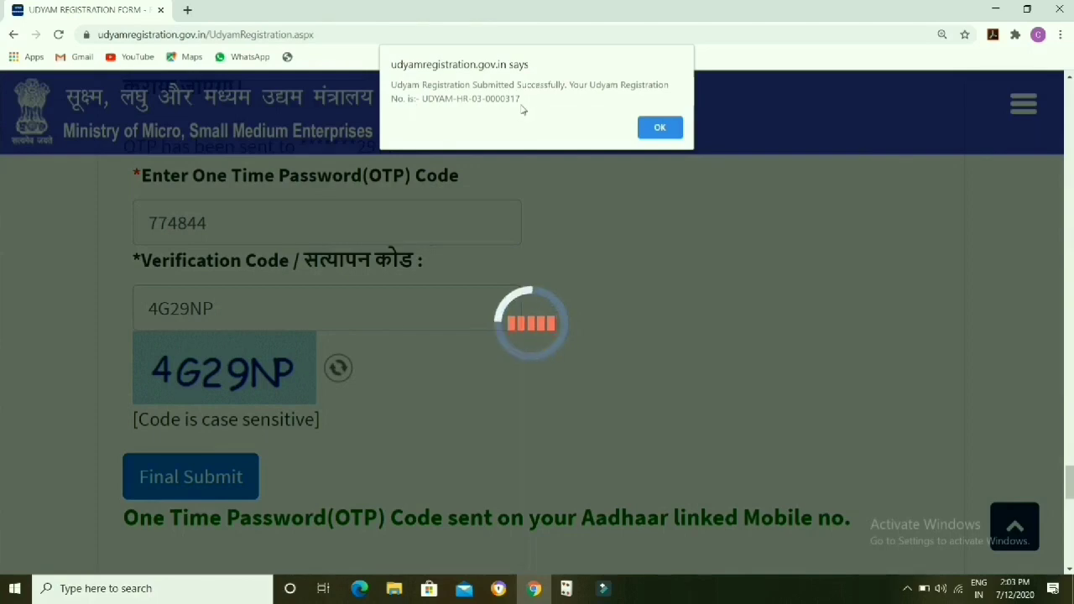
# Step: Dismiss the success alert and highlight the issued Udyam registration number on the thank-you page
pyautogui.press('Return')
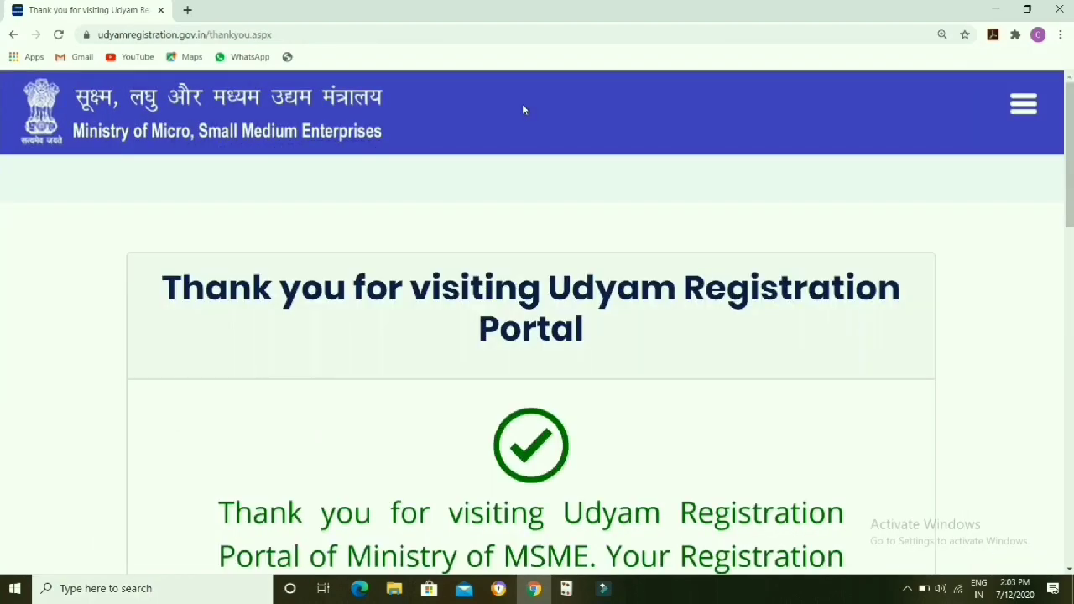
pyautogui.scroll(-3, 860, 129)
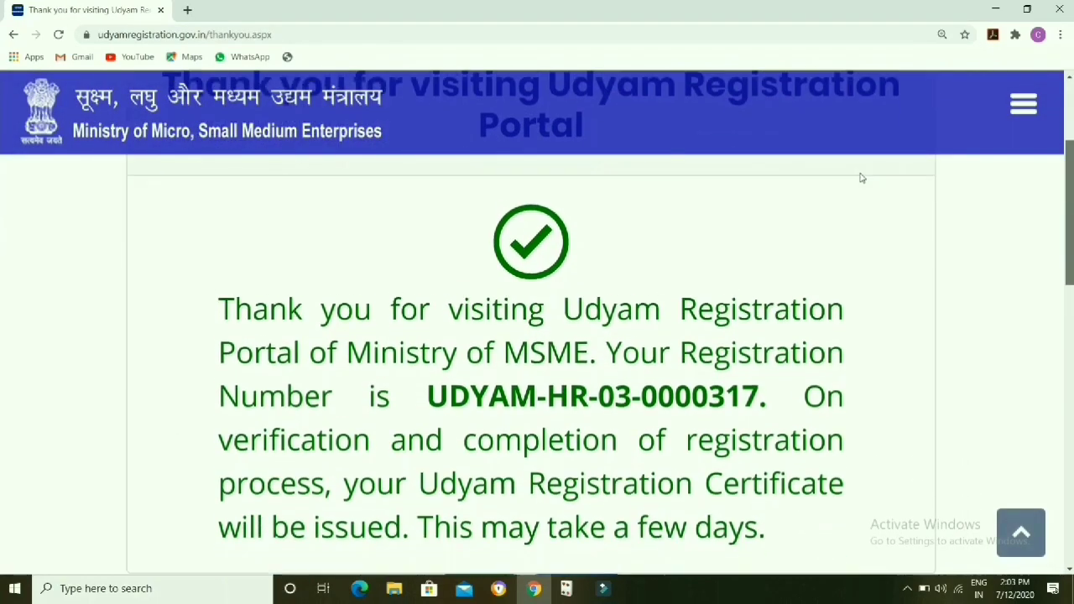
pyautogui.scroll(3, 861, 129)
pyautogui.scroll(-1, 860, 132)
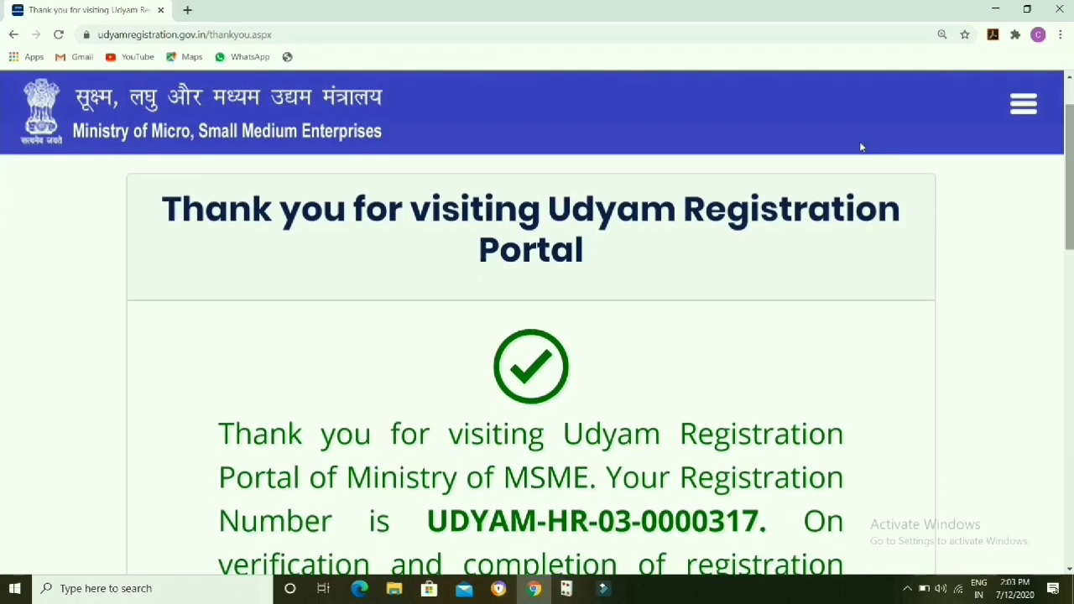
pyautogui.scroll(-2, 591, 268)
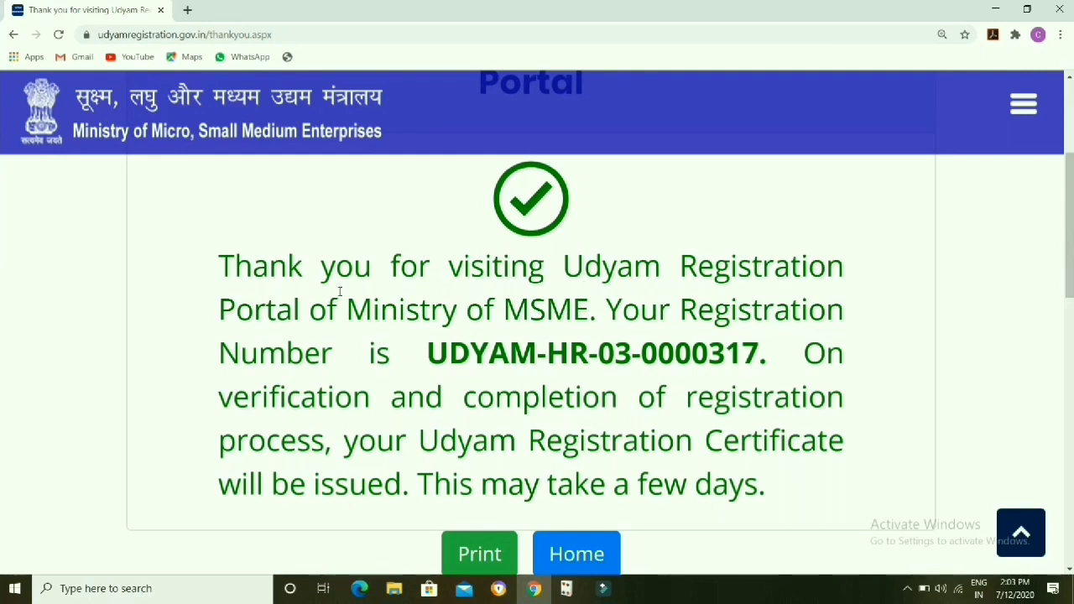
pyautogui.moveTo(428, 353); pyautogui.dragTo(742, 353)
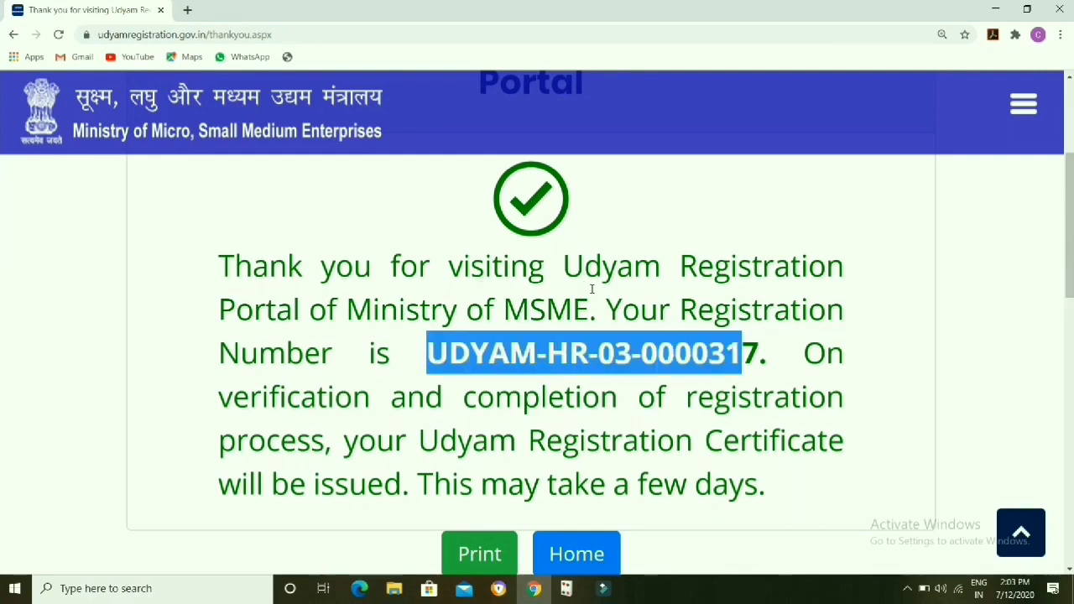
pyautogui.scroll(-1, 592, 289)
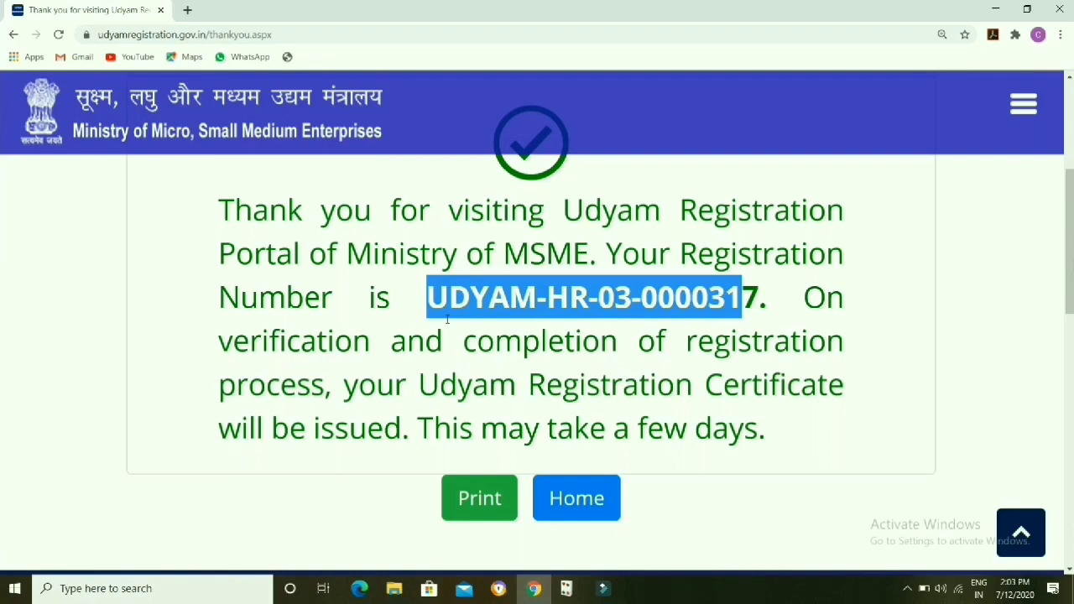
pyautogui.click(815, 461)
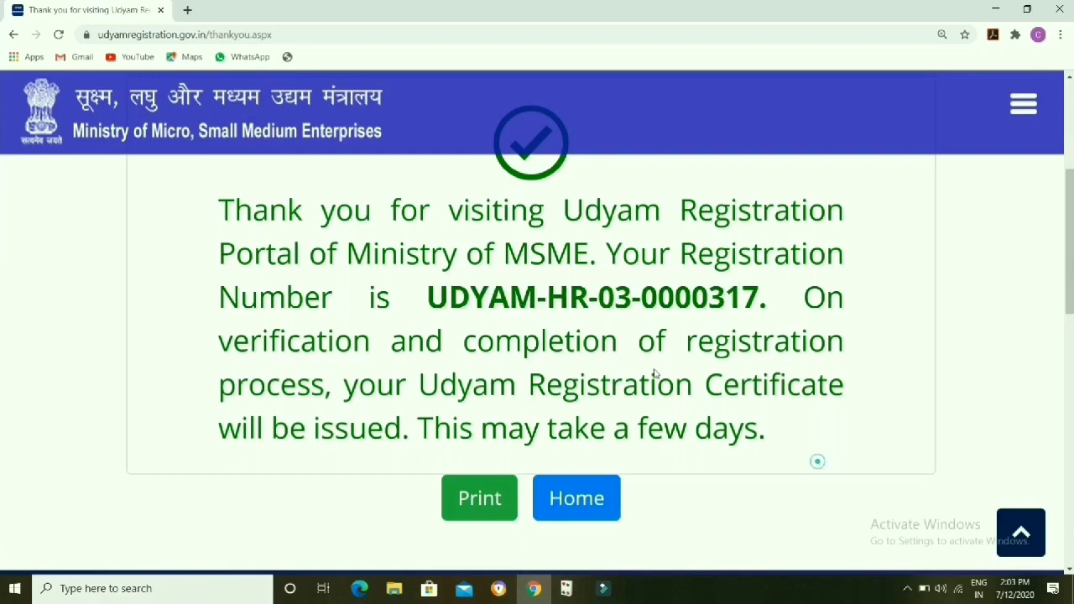
pyautogui.hotkey('ctrl', 'p')
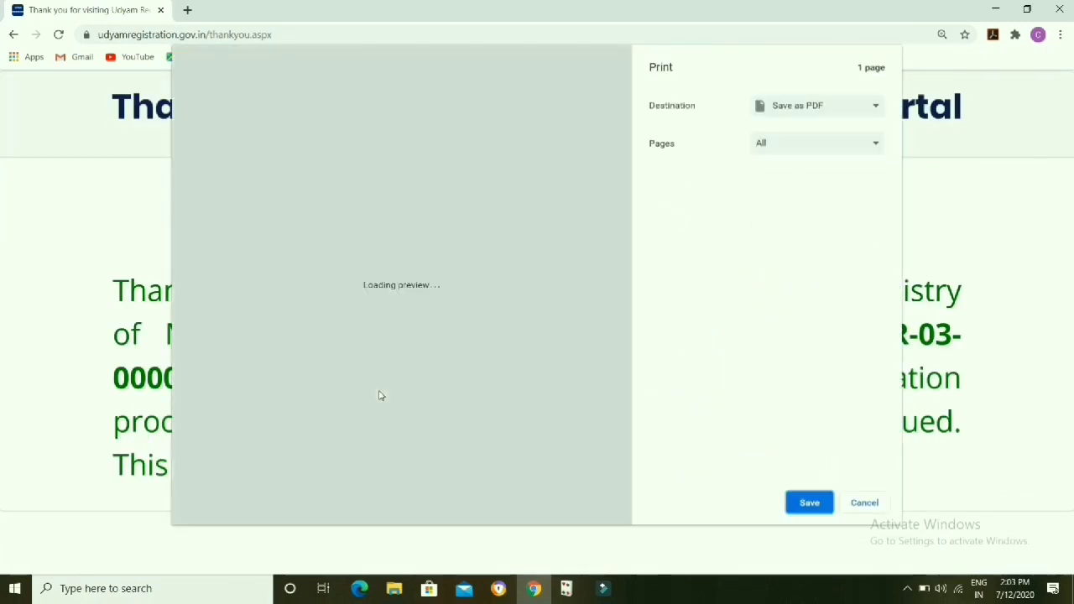
pyautogui.click(864, 503)
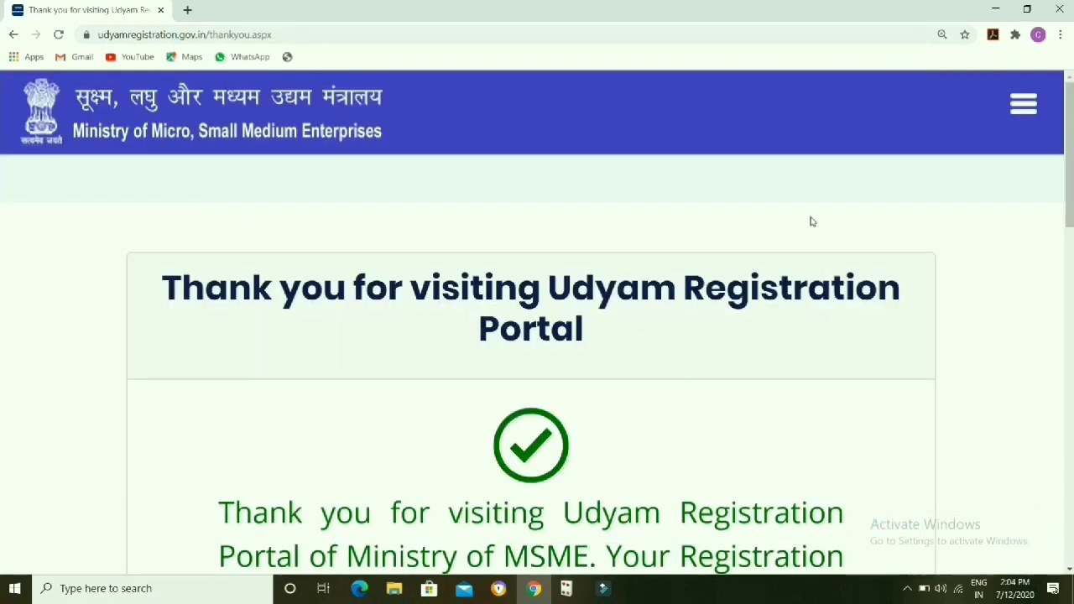